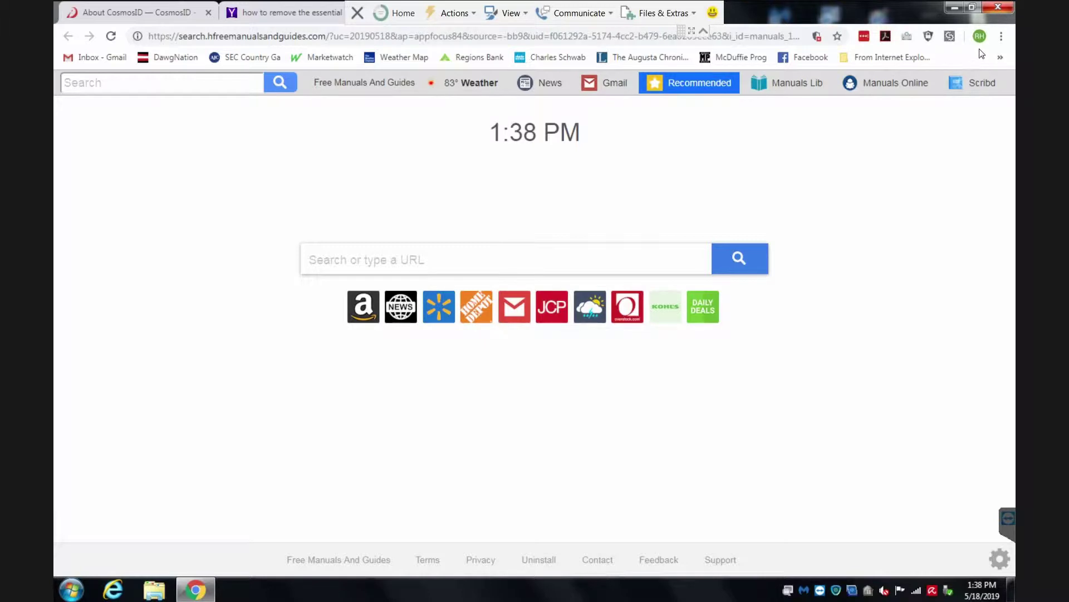
Search the Start menu for 'remove' and open Add or remove programs
{"action": "left_click", "coordinate": [71, 593]}
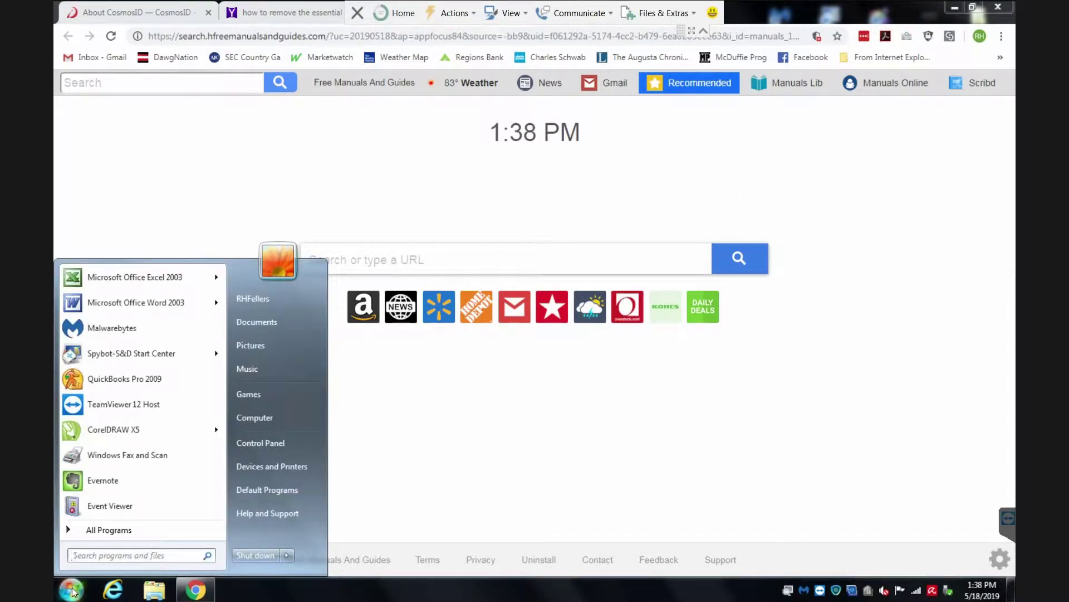
{"action": "type", "text": "uninstall"}
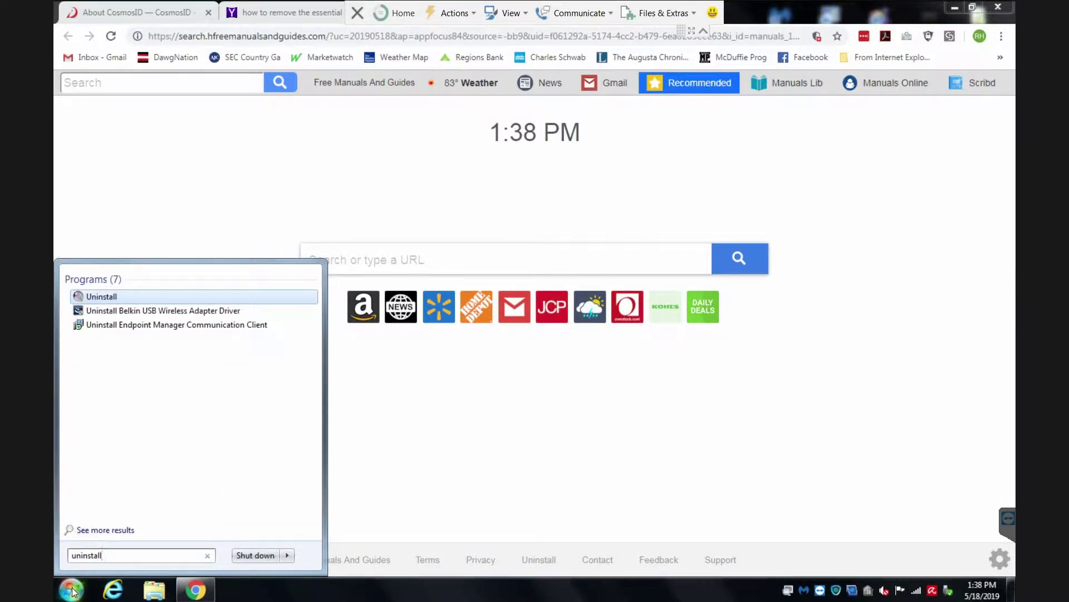
{"action": "key", "text": "BackSpace"}
{"action": "key", "text": "BackSpace"}
{"action": "key", "text": "BackSpace"}
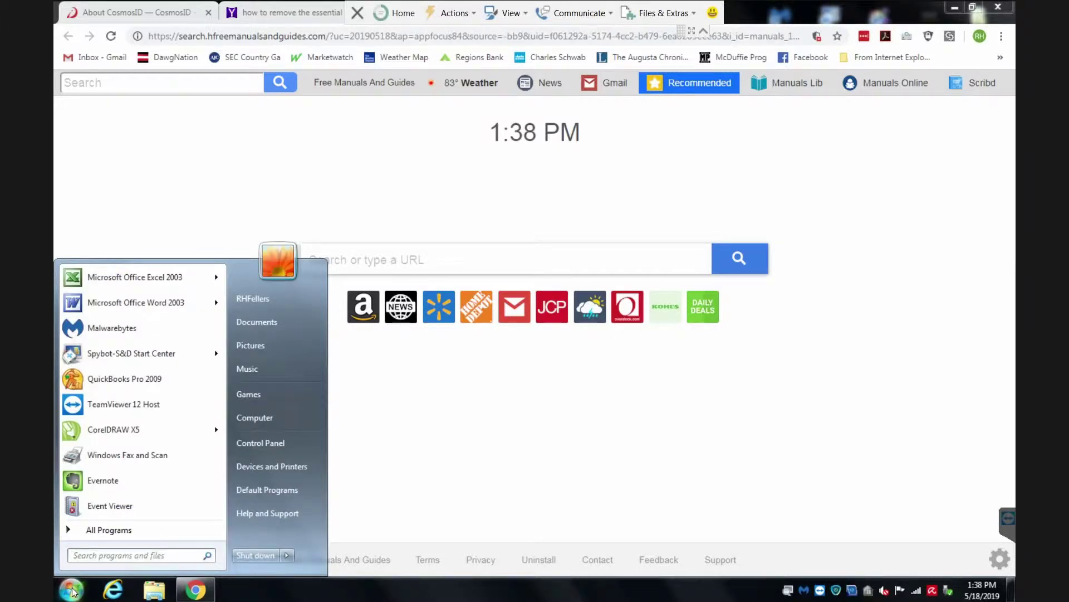
{"action": "type", "text": "remove"}
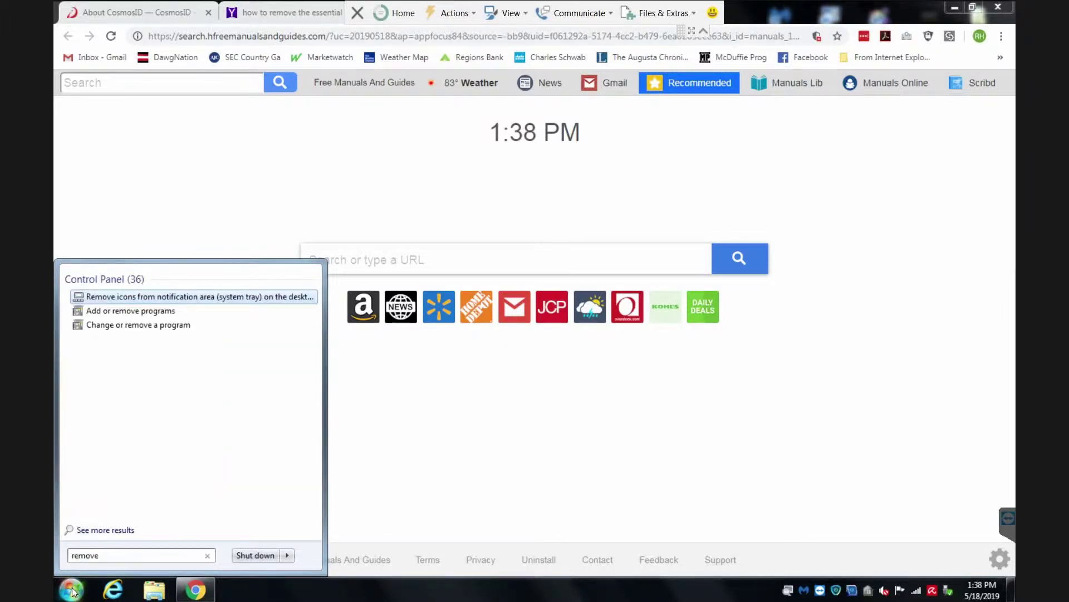
{"action": "key", "text": "Down"}
{"action": "left_click", "coordinate": [73, 592]}
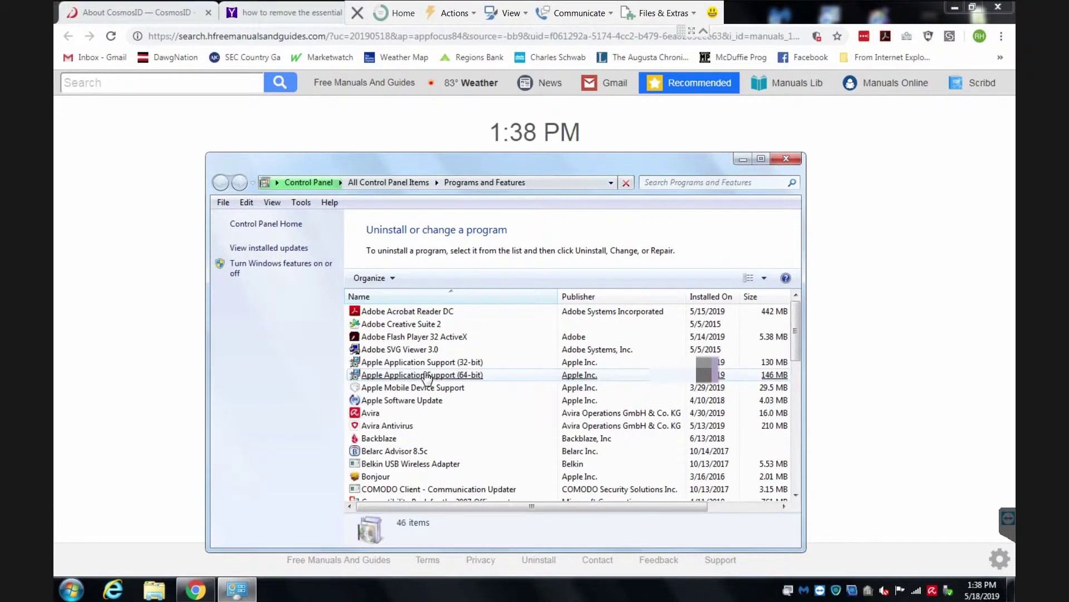
{"action": "left_click", "coordinate": [427, 377]}
{"action": "scroll", "coordinate": [466, 411], "scroll_direction": "down", "scroll_amount": 2}
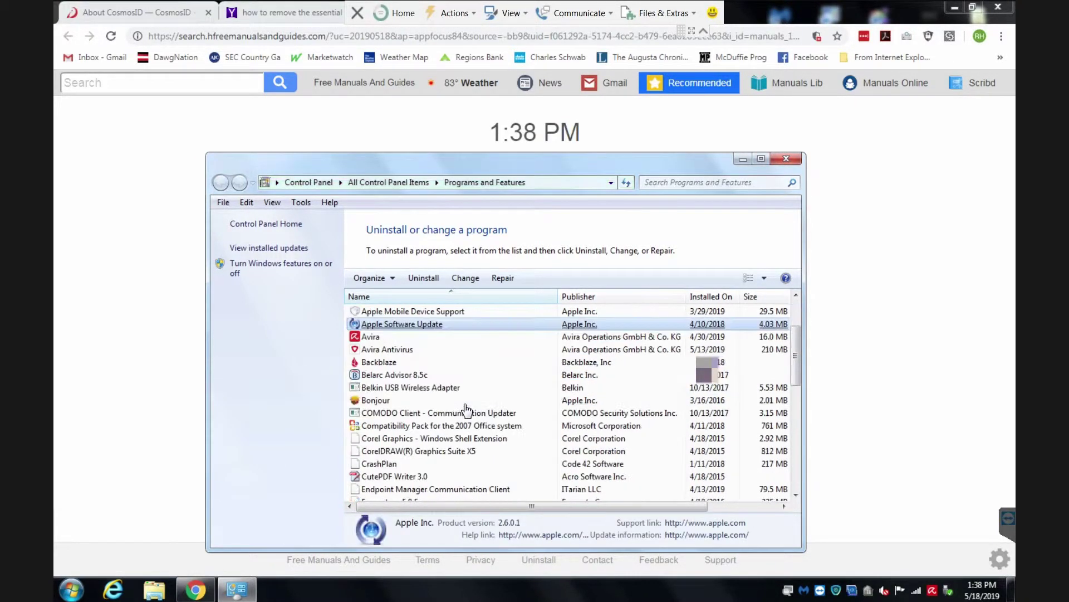
{"action": "scroll", "coordinate": [469, 407], "scroll_direction": "down", "scroll_amount": 2}
{"action": "left_click", "coordinate": [469, 408]}
{"action": "left_click", "coordinate": [469, 401]}
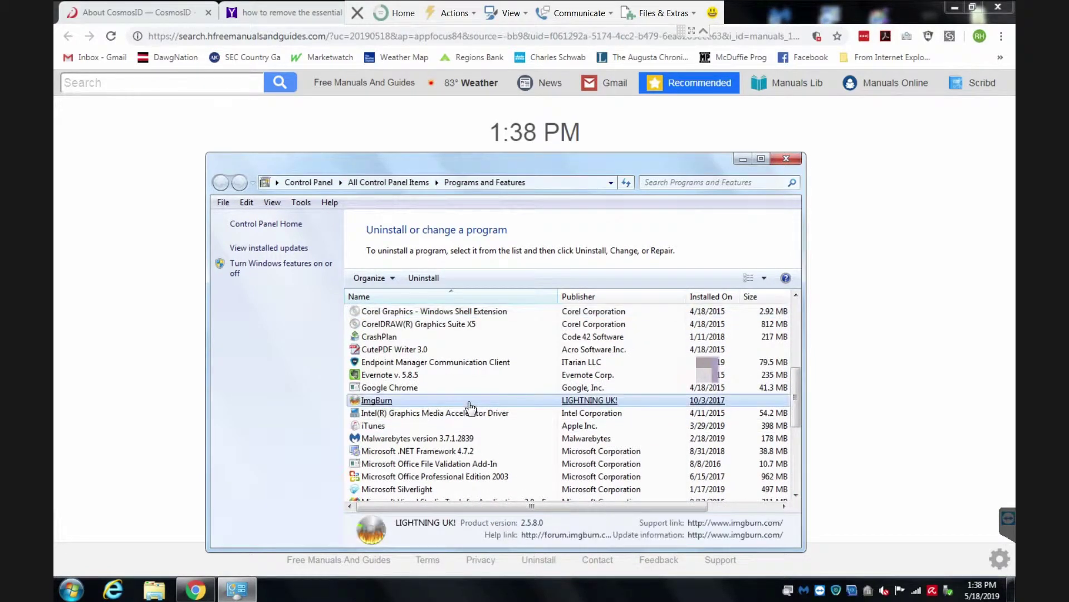
{"action": "scroll", "coordinate": [469, 407], "scroll_direction": "down", "scroll_amount": 3}
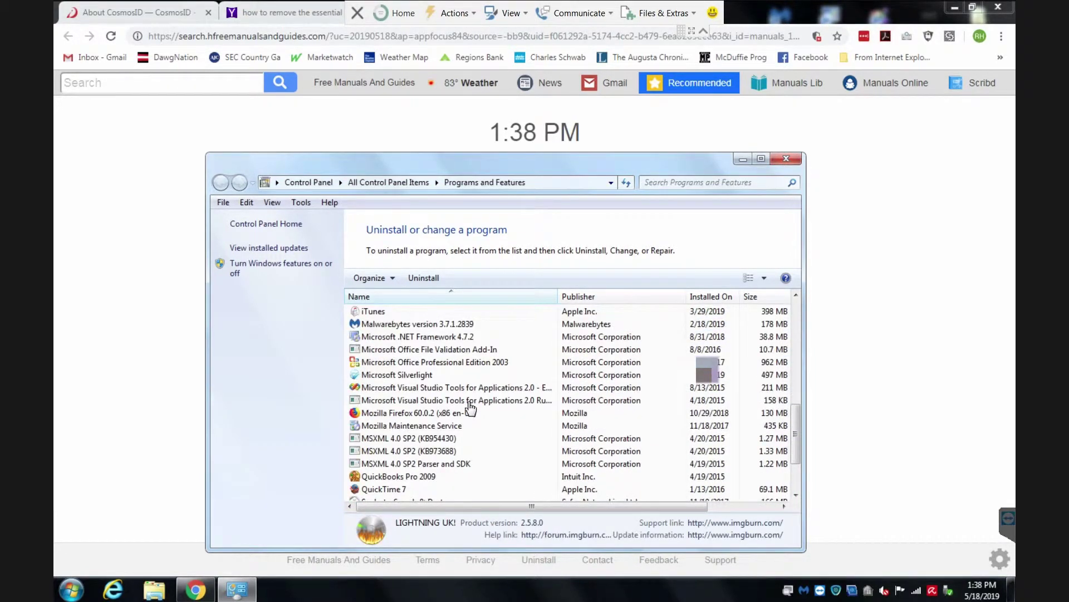
{"action": "scroll", "coordinate": [470, 408], "scroll_direction": "down", "scroll_amount": 2}
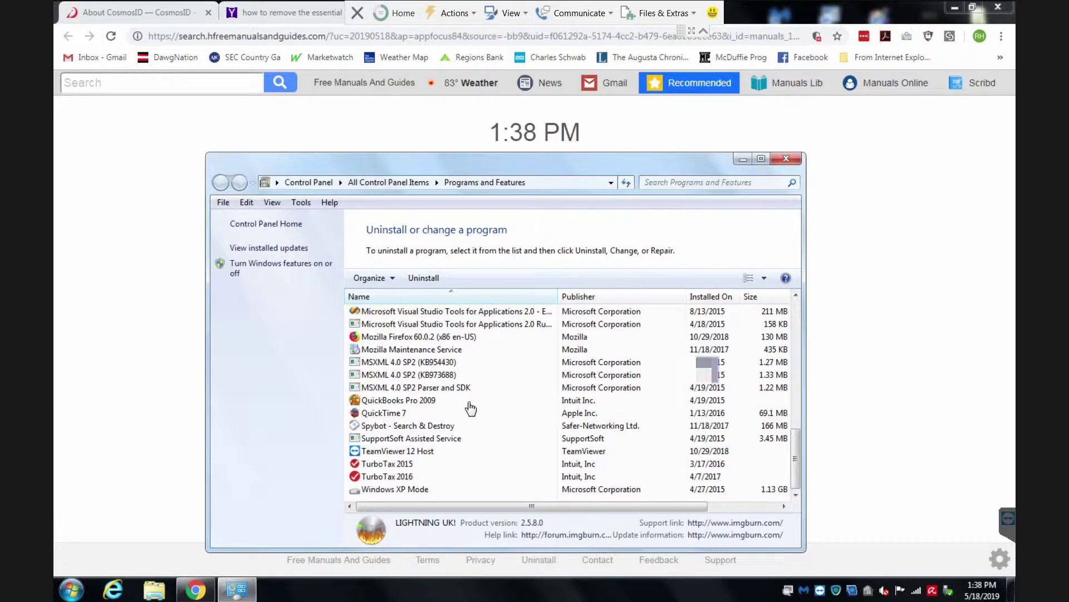
{"action": "left_click", "coordinate": [469, 401]}
{"action": "scroll", "coordinate": [470, 398], "scroll_direction": "up", "scroll_amount": 1}
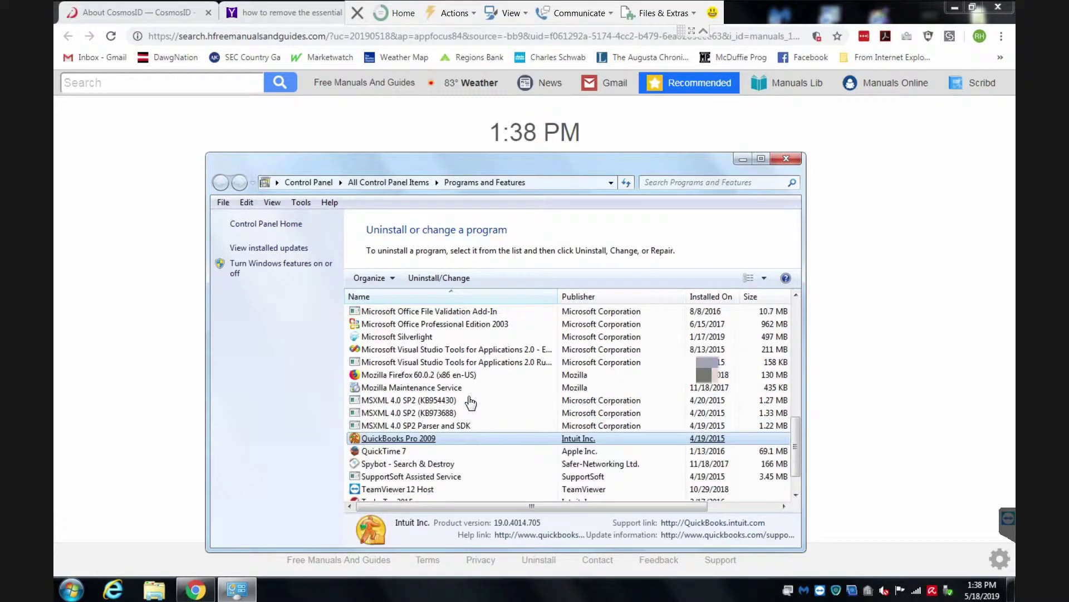
{"action": "scroll", "coordinate": [471, 402], "scroll_direction": "up", "scroll_amount": 5}
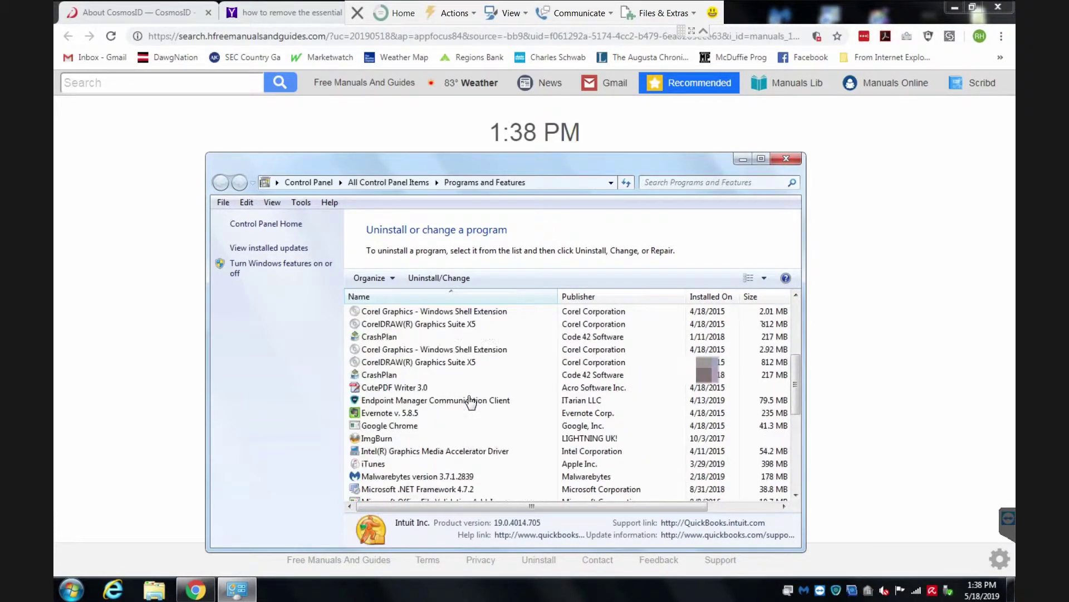
{"action": "scroll", "coordinate": [471, 401], "scroll_direction": "up", "scroll_amount": 4}
{"action": "left_click", "coordinate": [470, 400]}
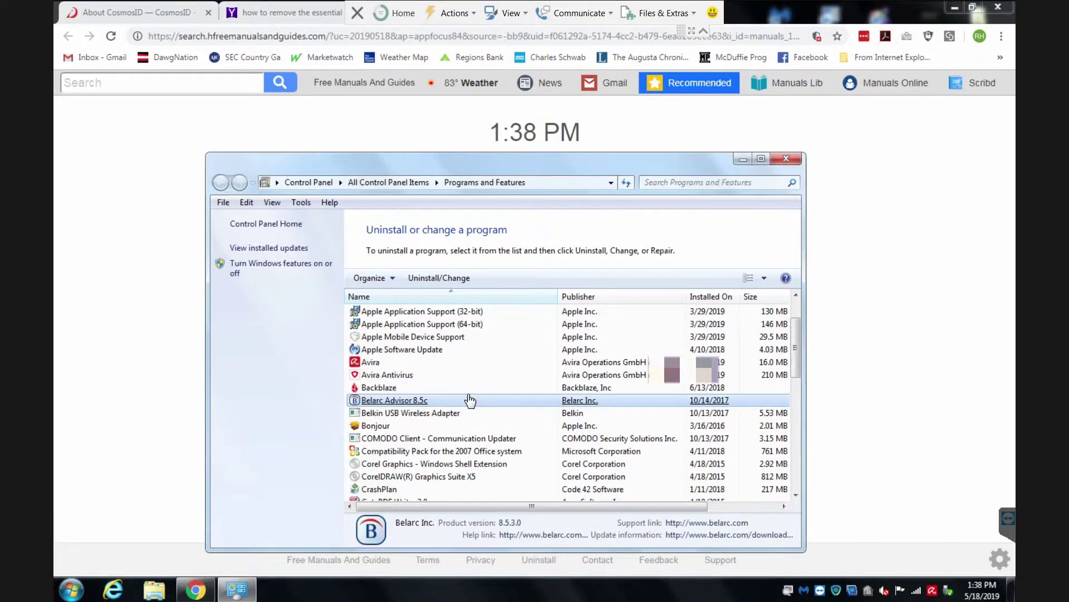
Close the programs list, remove SuperSimpleTools Promos from Chrome's extensions, and close its survey
{"action": "left_click", "coordinate": [786, 159]}
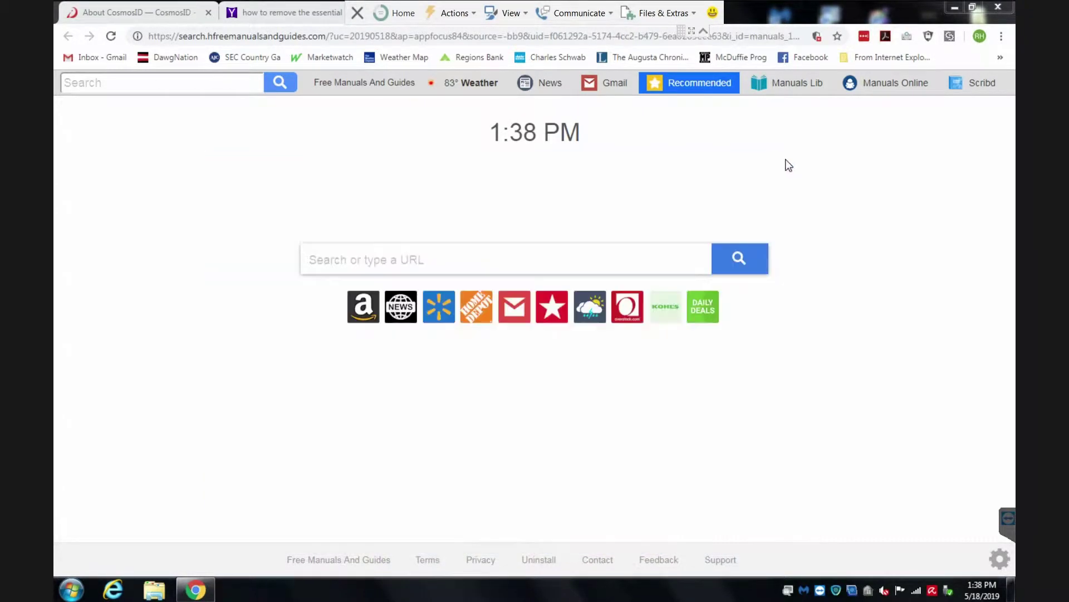
{"action": "left_click", "coordinate": [1000, 36]}
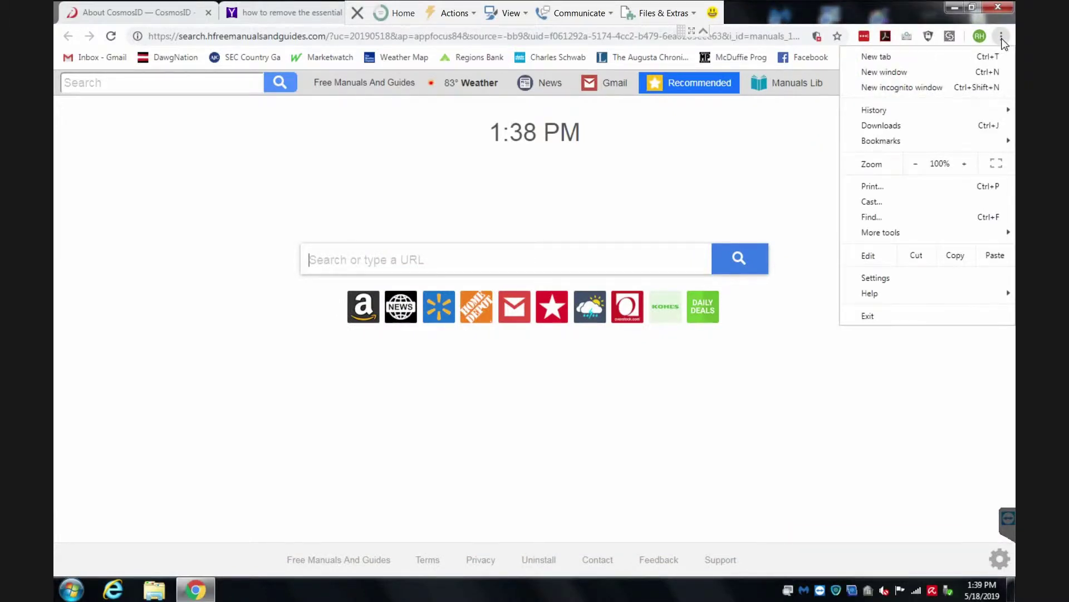
{"action": "mouse_move", "coordinate": [876, 234]}
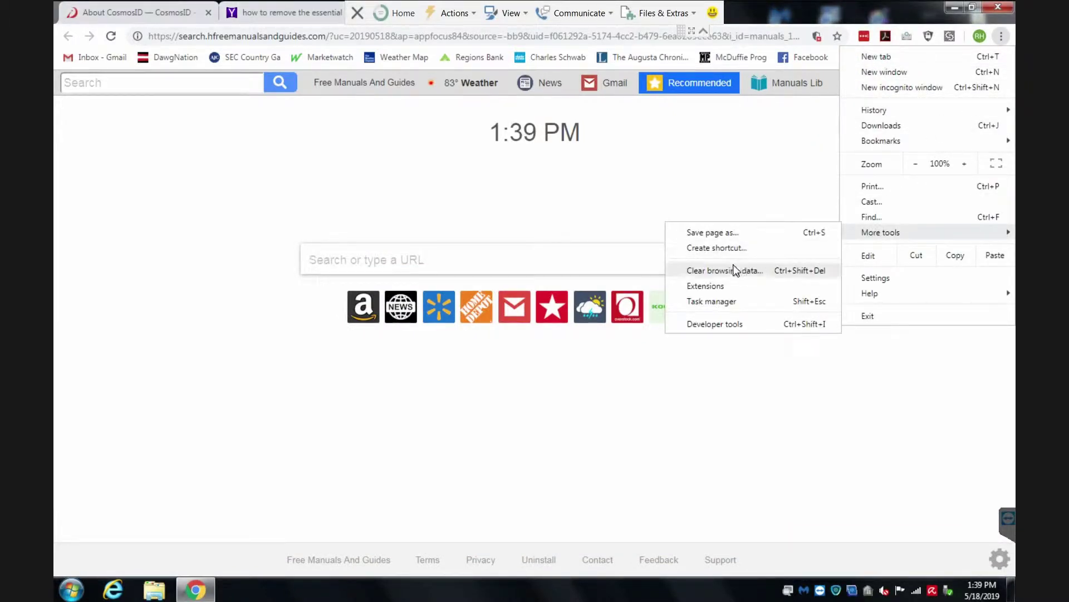
{"action": "left_click", "coordinate": [715, 286]}
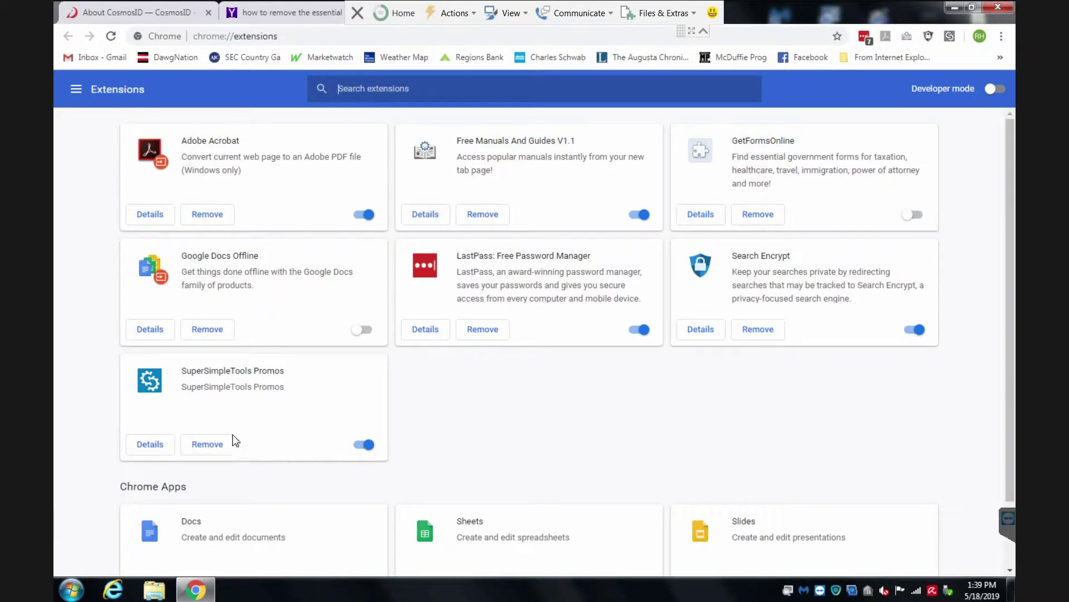
{"action": "left_click", "coordinate": [210, 444]}
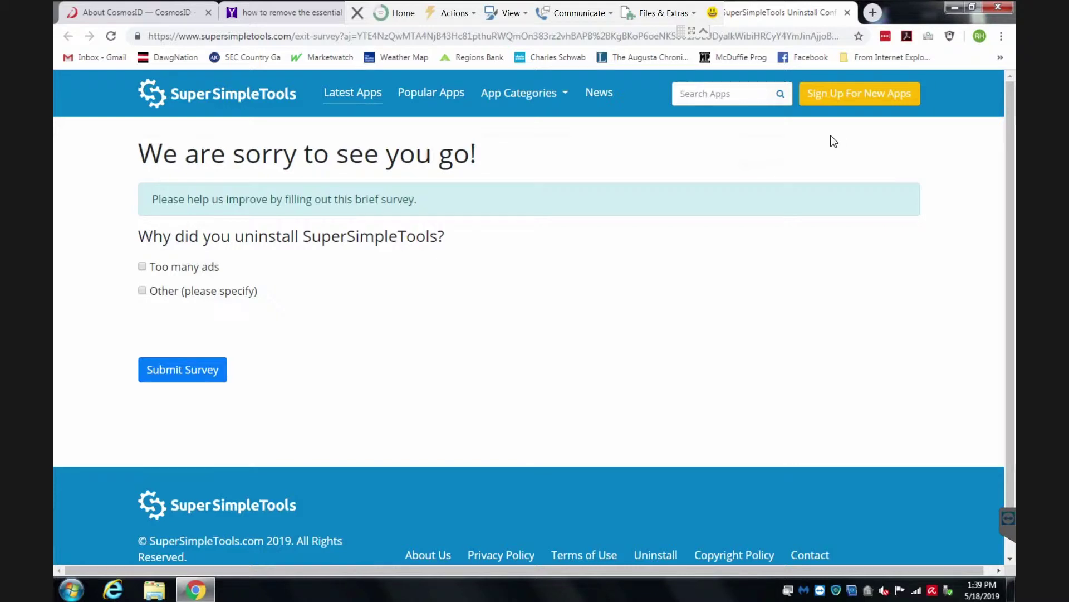
{"action": "left_click", "coordinate": [847, 13]}
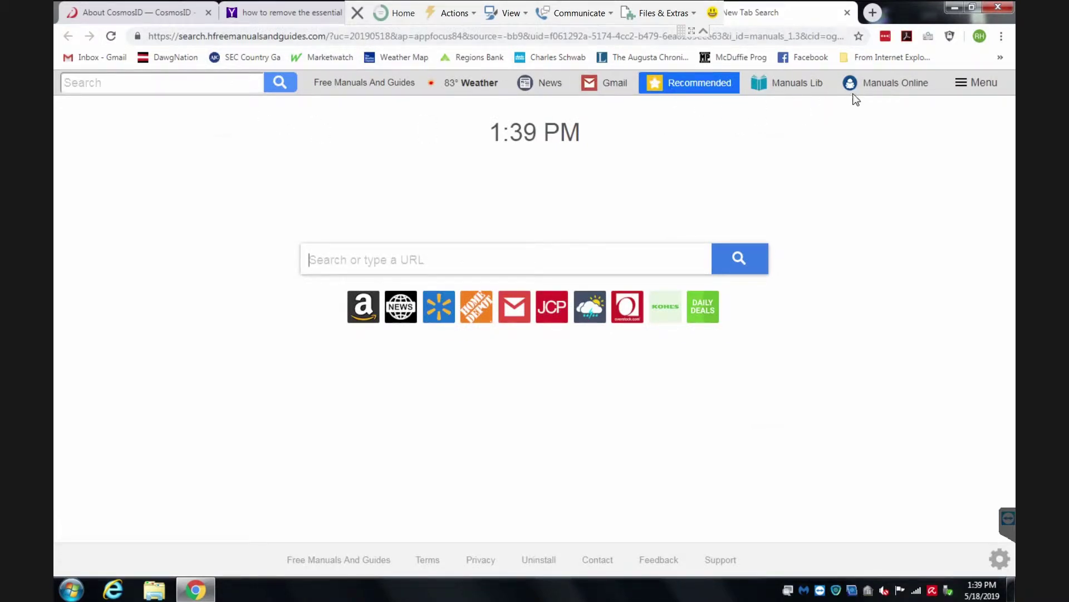
{"action": "left_click", "coordinate": [1001, 36]}
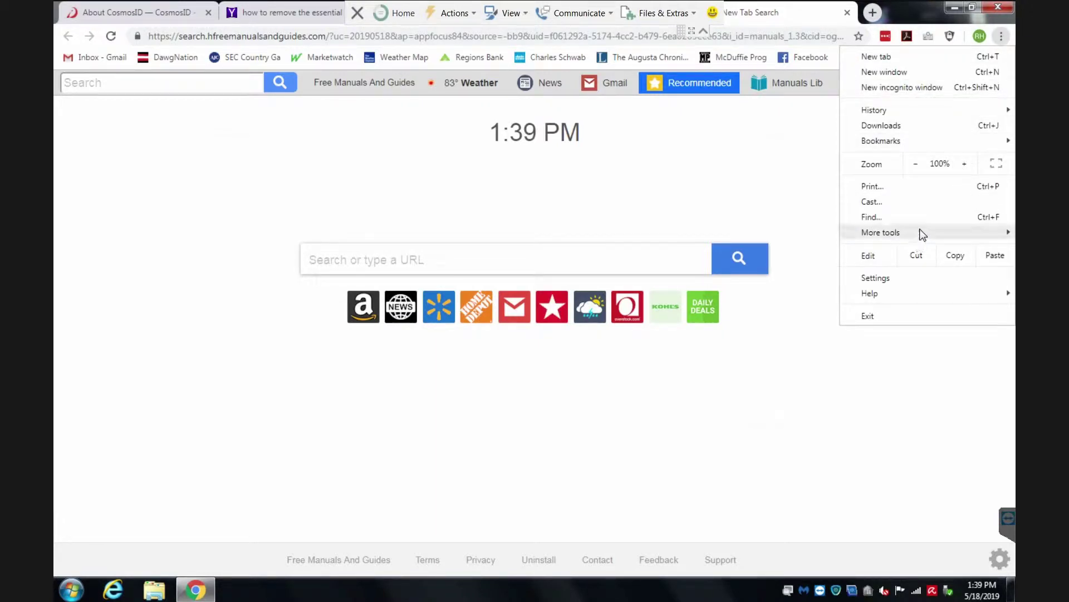
Remove the GetFormsOnline extension, closing its survey and the hijacked New Tab Search page
{"action": "mouse_move", "coordinate": [922, 231]}
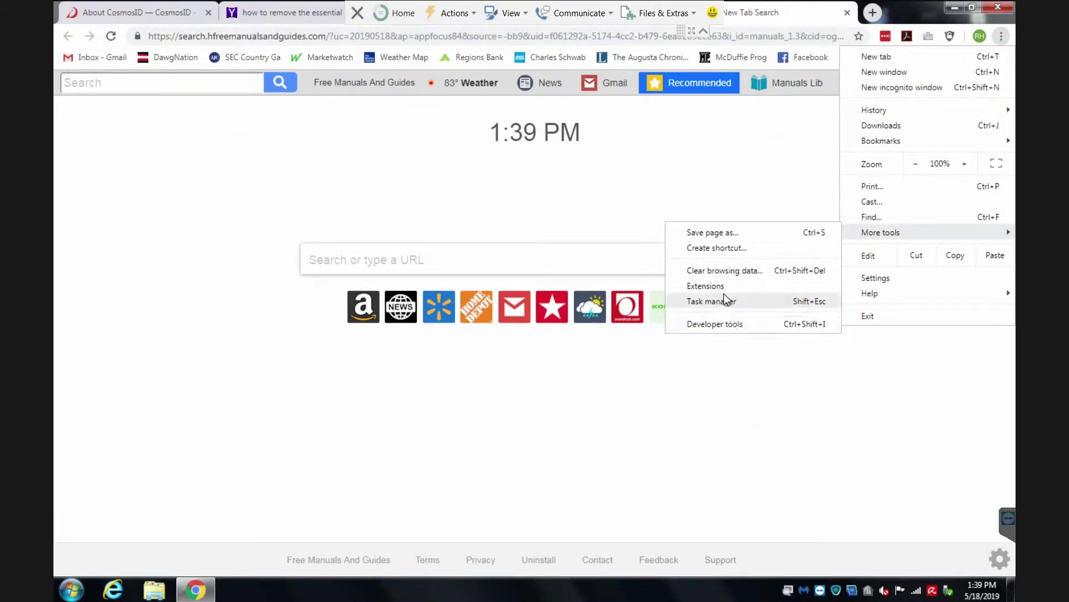
{"action": "left_click", "coordinate": [706, 285]}
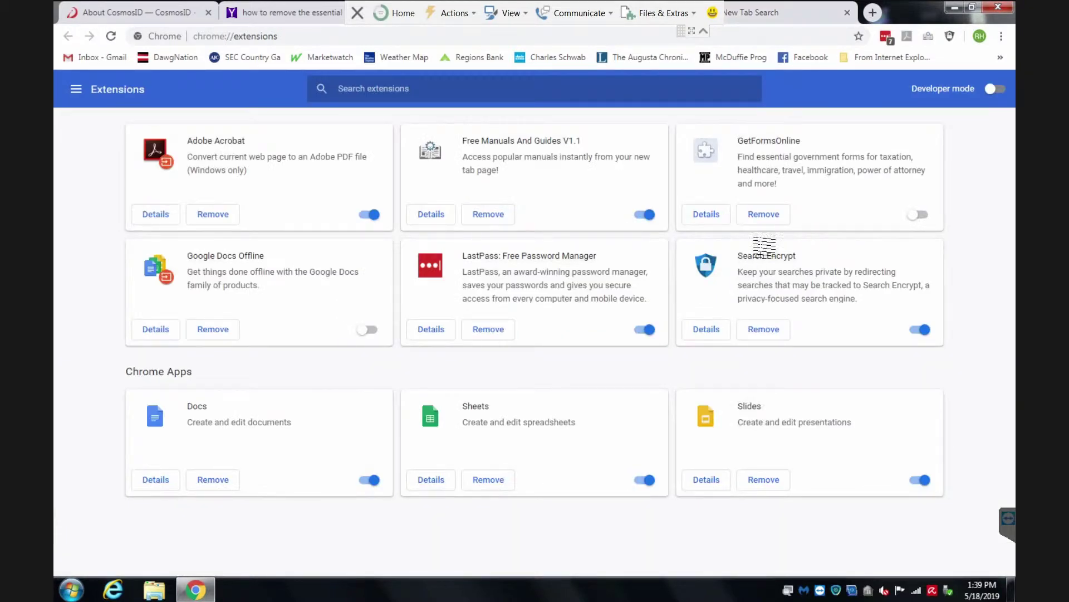
{"action": "left_click", "coordinate": [764, 216]}
{"action": "left_click", "coordinate": [585, 117]}
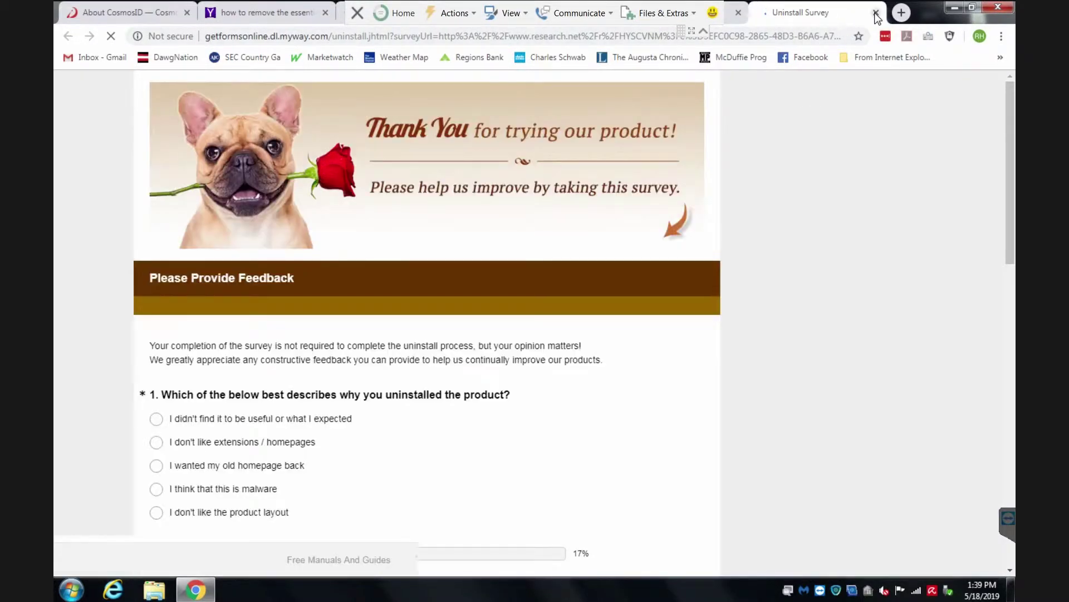
{"action": "left_click", "coordinate": [876, 12]}
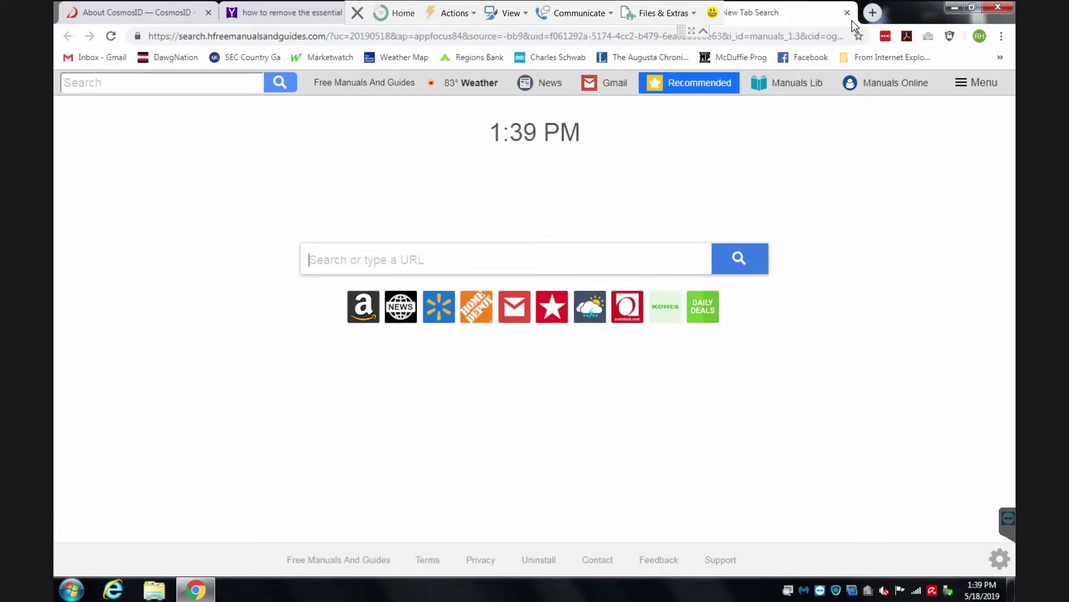
{"action": "left_click", "coordinate": [847, 13]}
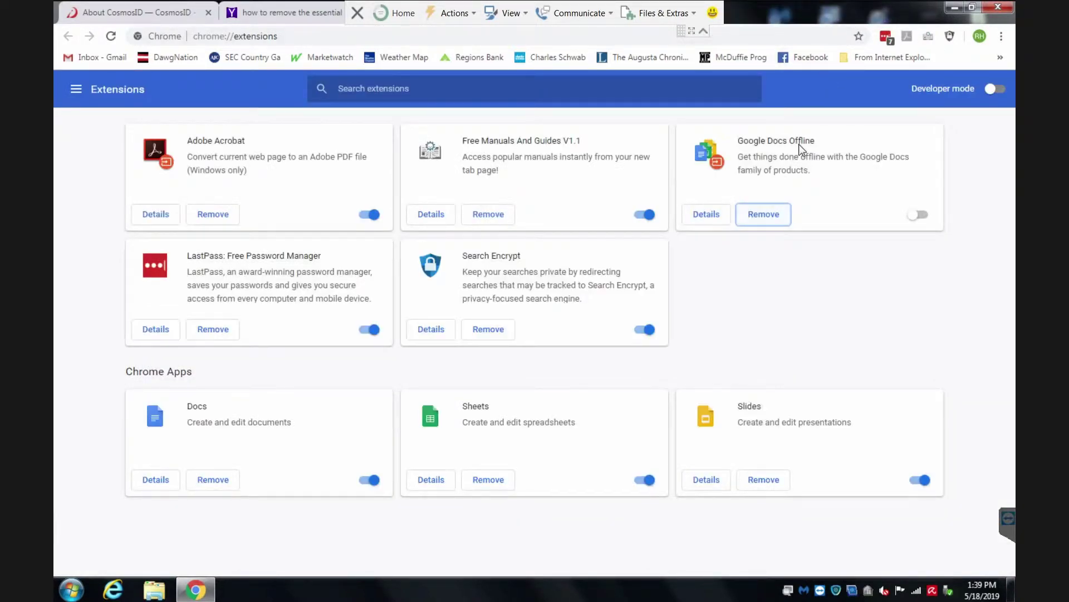
Remove Free Manuals And Guides V1.1, close its uninstall page, and open a new tab
{"action": "left_click", "coordinate": [501, 217]}
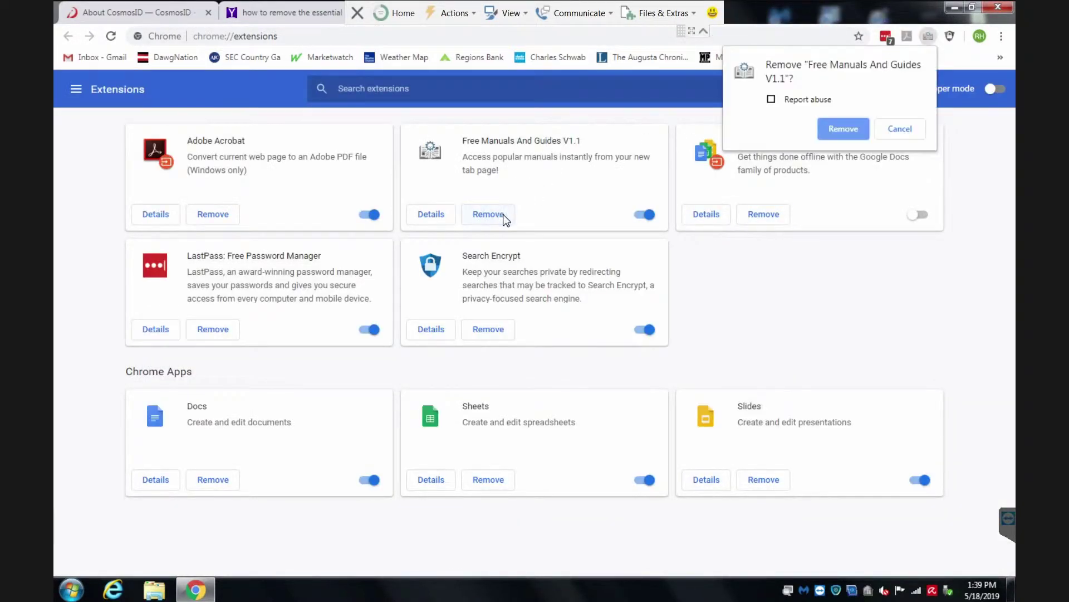
{"action": "left_click", "coordinate": [845, 128]}
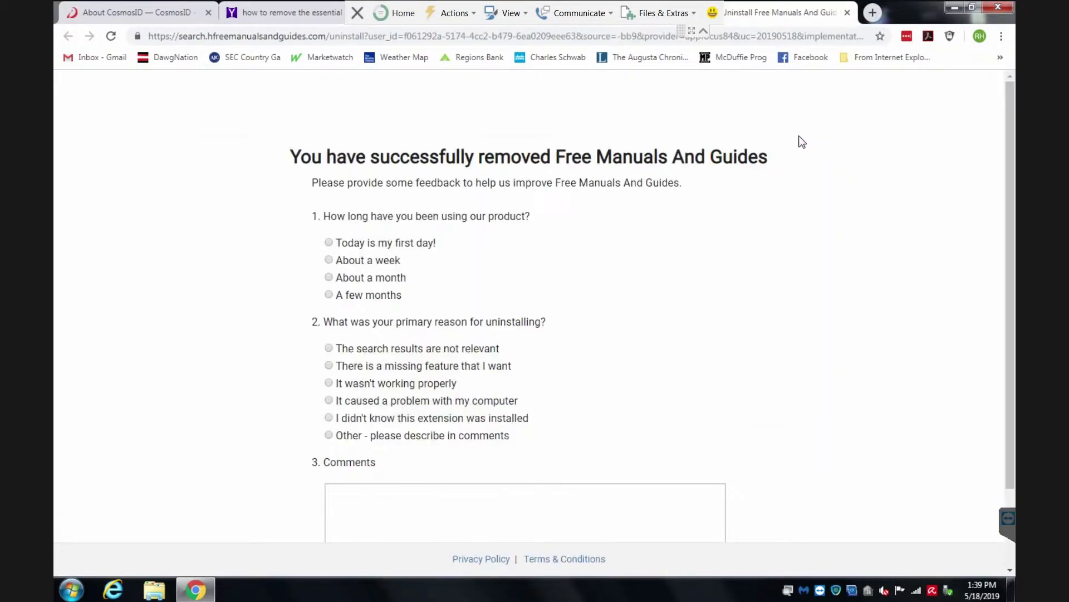
{"action": "left_click", "coordinate": [848, 13]}
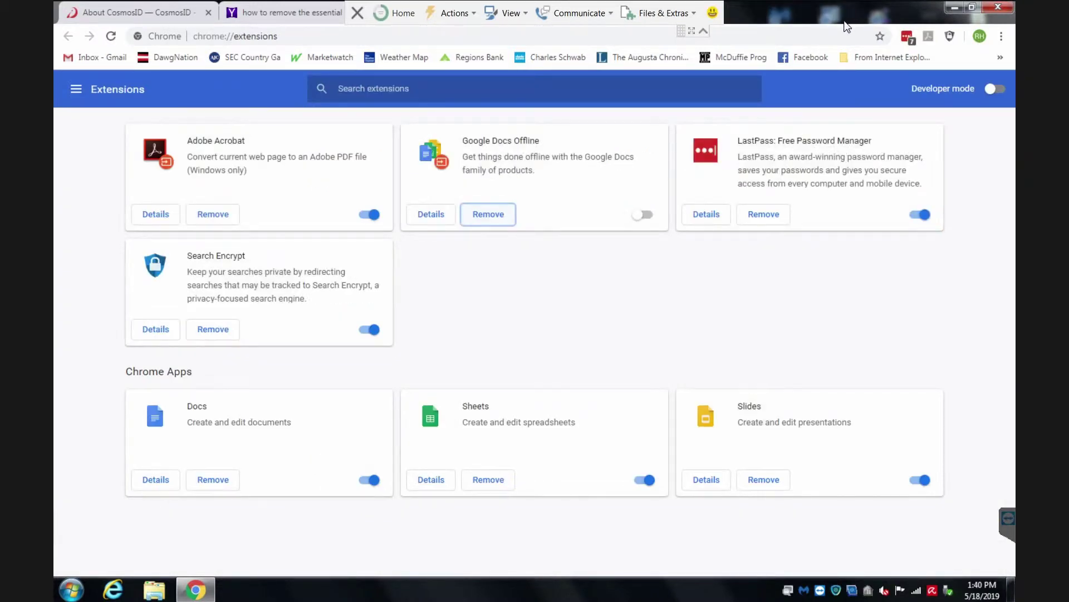
{"action": "key", "text": "ctrl+t"}
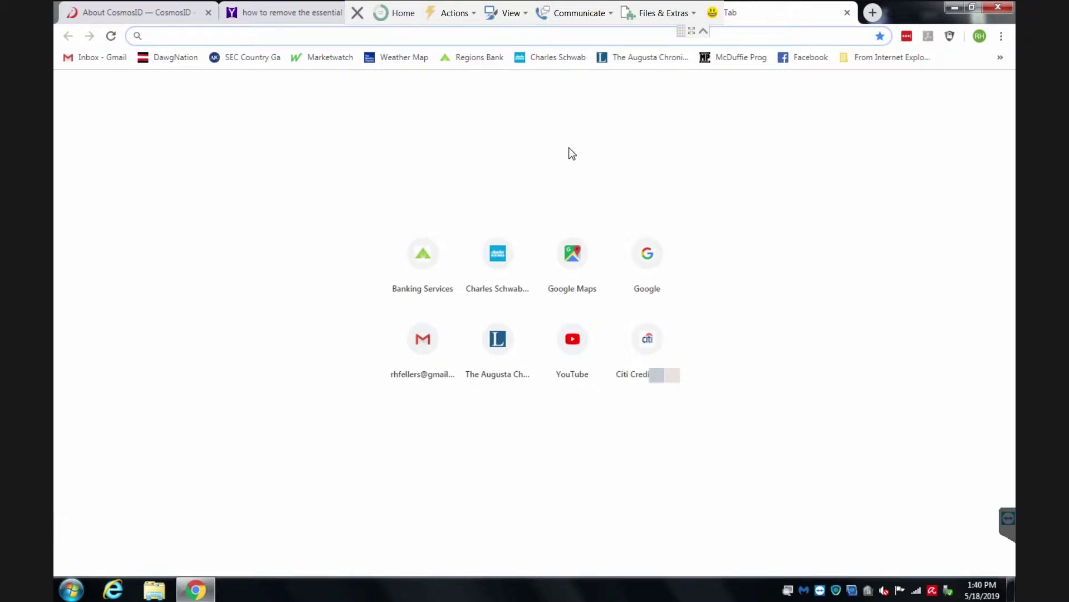
{"action": "left_click", "coordinate": [1002, 37]}
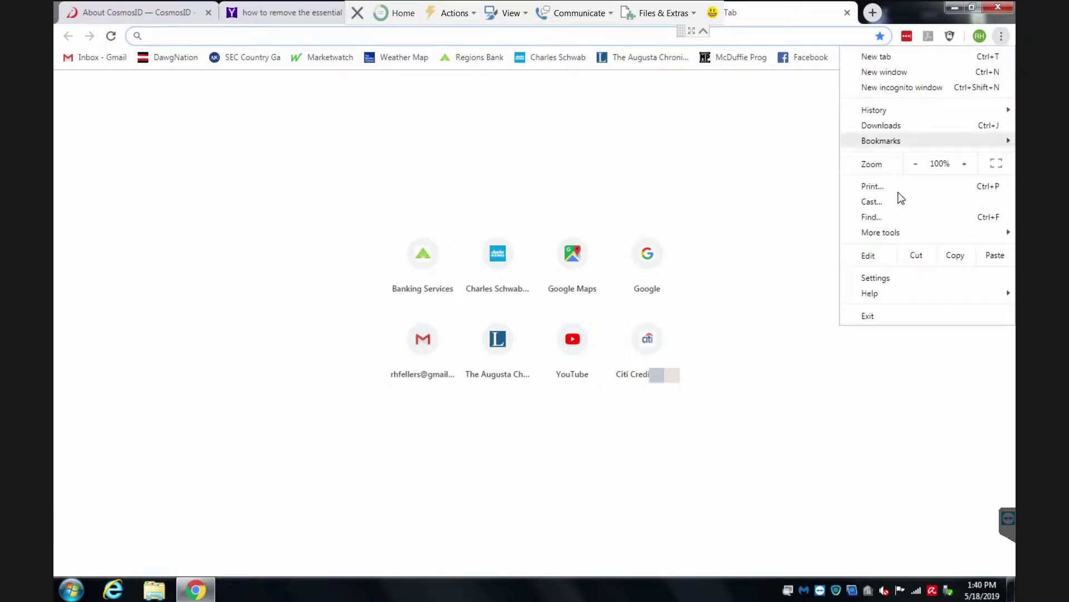
In Settings, disable Search Encrypt's control of the search engine so Google returns
{"action": "left_click", "coordinate": [877, 278]}
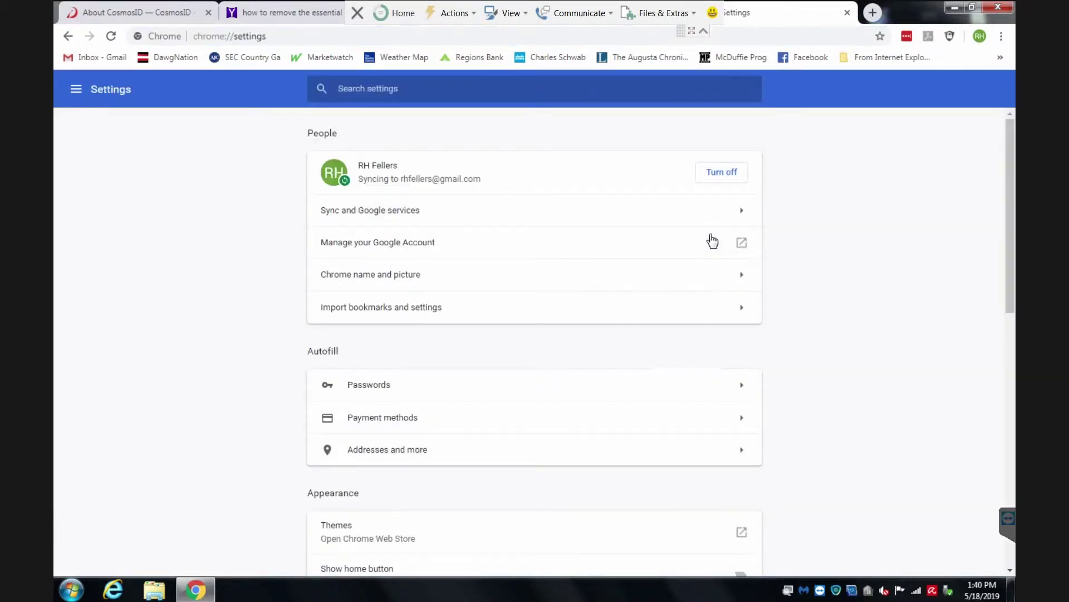
{"action": "scroll", "coordinate": [600, 276], "scroll_direction": "down", "scroll_amount": 1}
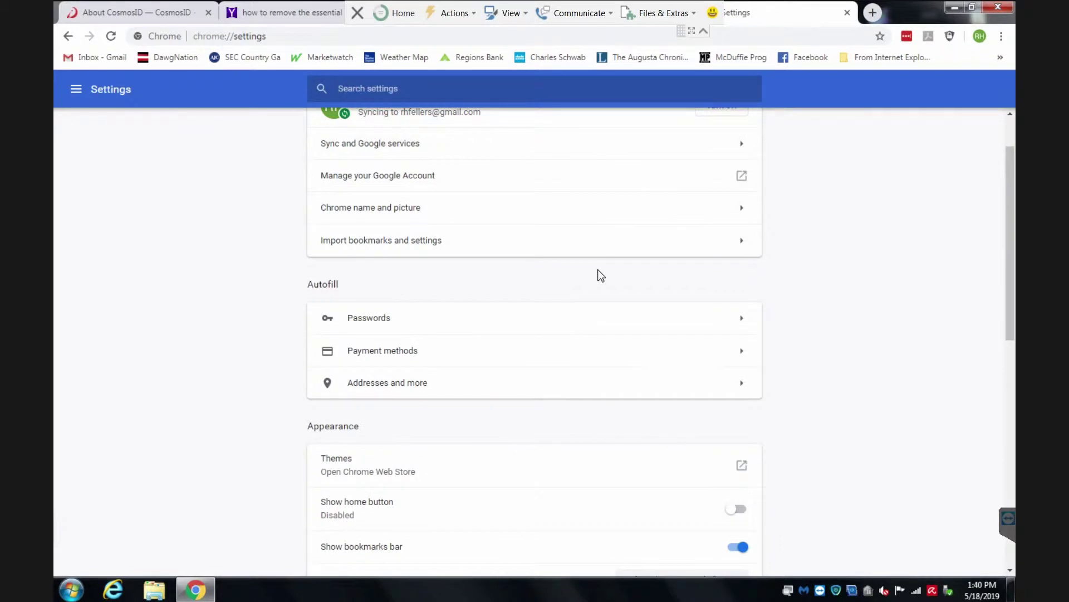
{"action": "scroll", "coordinate": [600, 276], "scroll_direction": "down", "scroll_amount": 1}
{"action": "scroll", "coordinate": [601, 276], "scroll_direction": "down", "scroll_amount": 2}
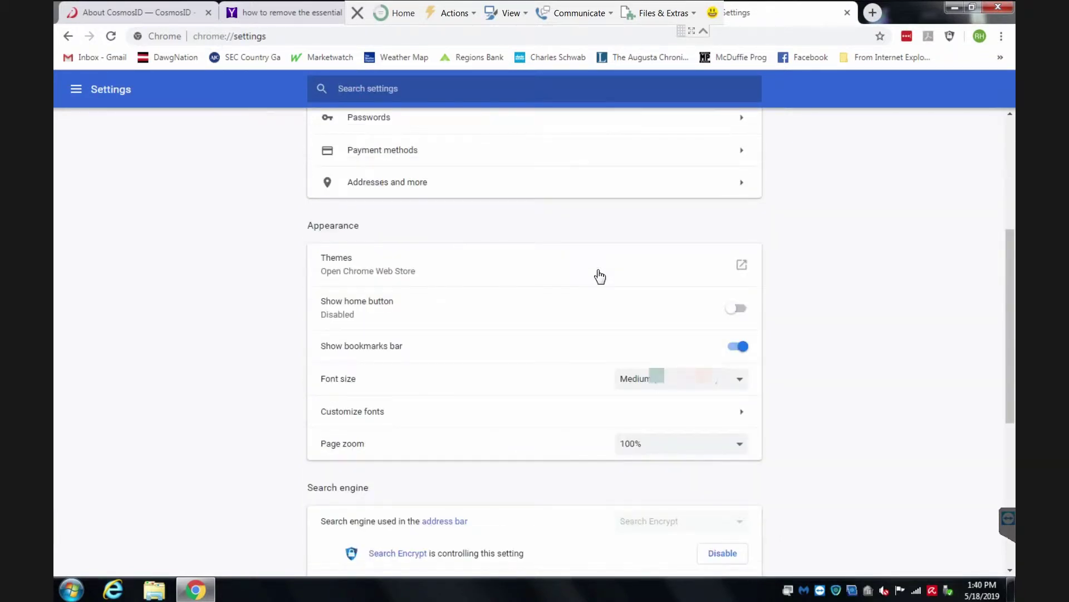
{"action": "scroll", "coordinate": [600, 276], "scroll_direction": "down", "scroll_amount": 2}
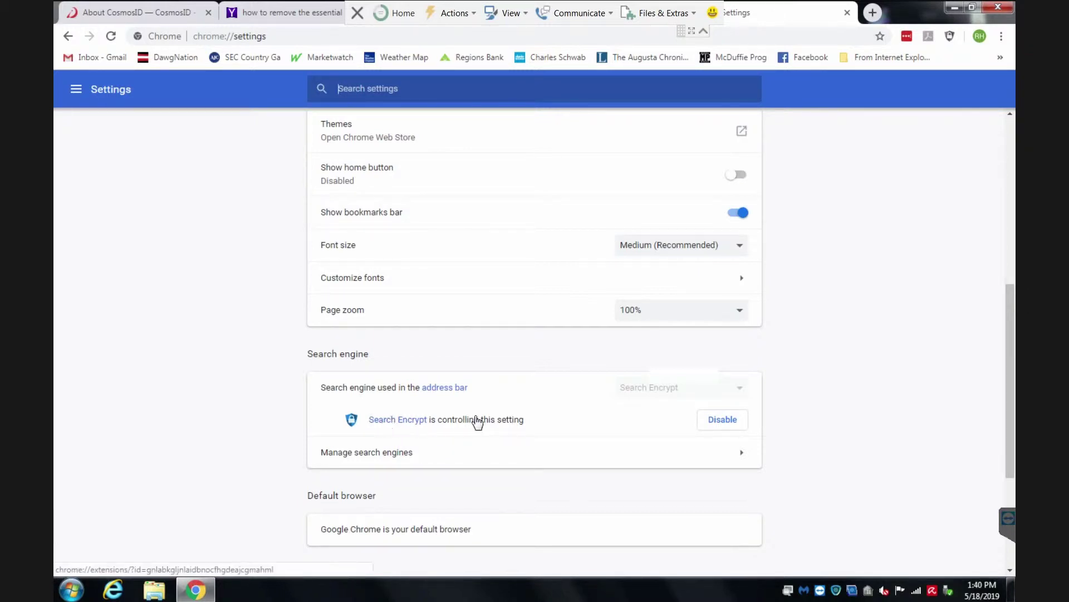
{"action": "left_click", "coordinate": [721, 424]}
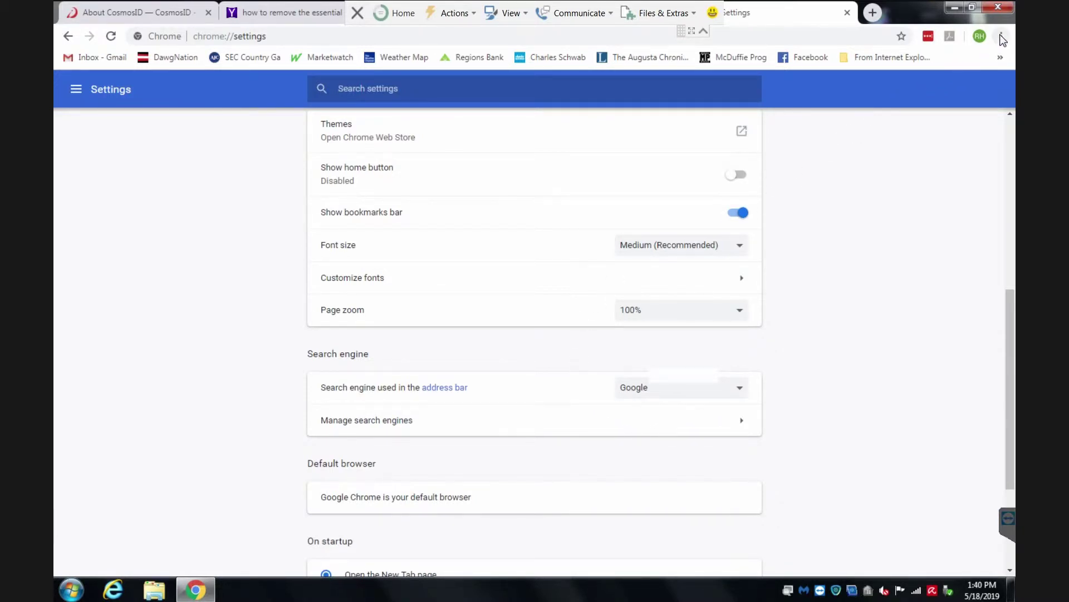
Bring up Chrome's installed extensions list
{"action": "left_click", "coordinate": [1001, 37]}
{"action": "mouse_move", "coordinate": [905, 239]}
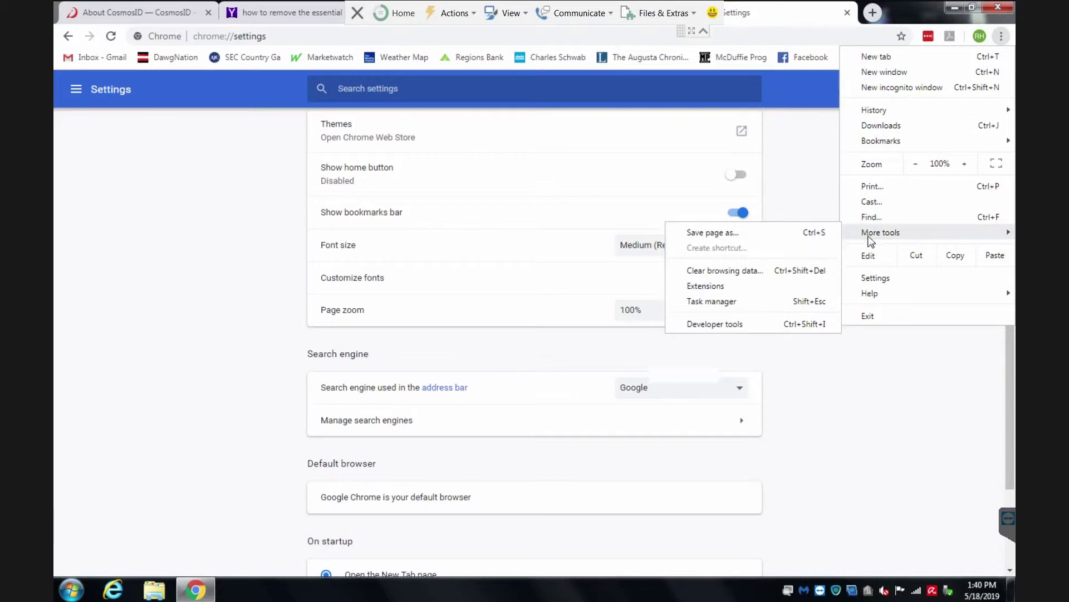
{"action": "left_click", "coordinate": [705, 286]}
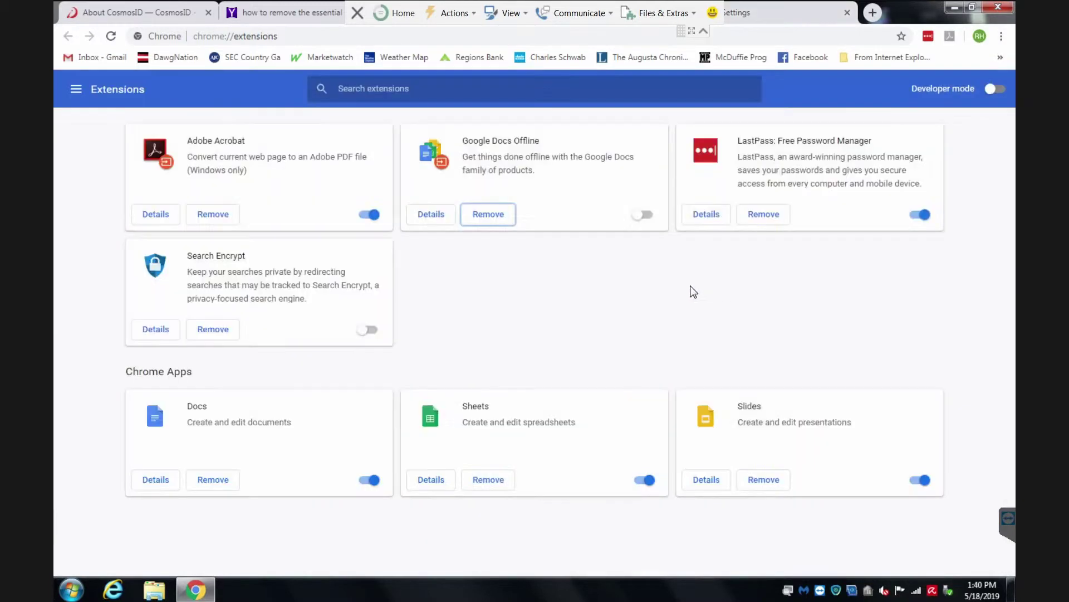
Remove and confirm the Search Encrypt extension, then close its uninstall page and Settings tab
{"action": "left_click", "coordinate": [216, 329]}
{"action": "left_click", "coordinate": [602, 121]}
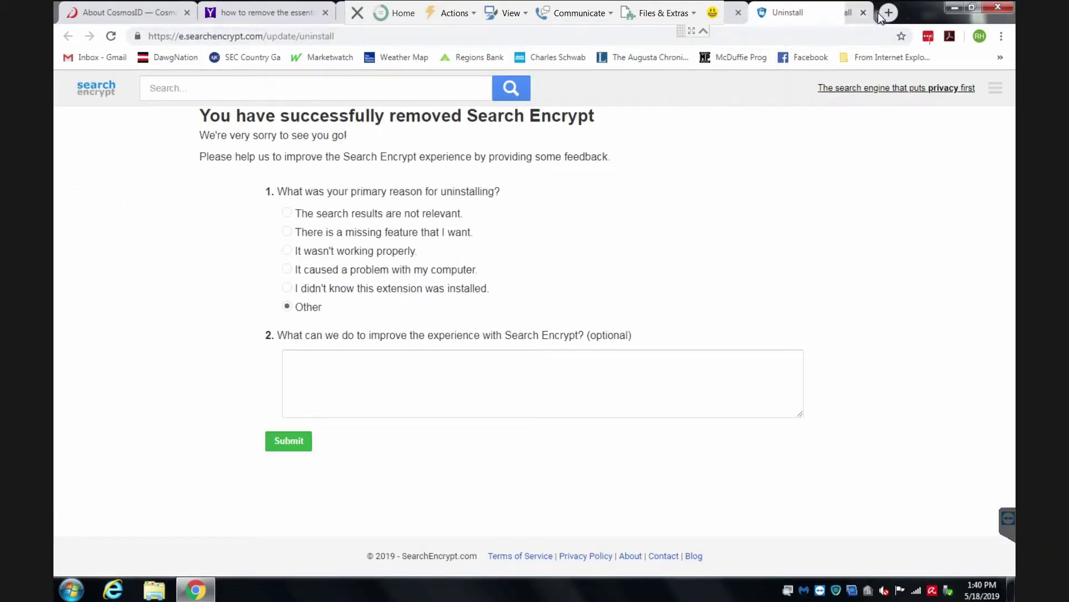
{"action": "left_click", "coordinate": [876, 12]}
{"action": "scroll", "coordinate": [585, 402], "scroll_direction": "up", "scroll_amount": 7}
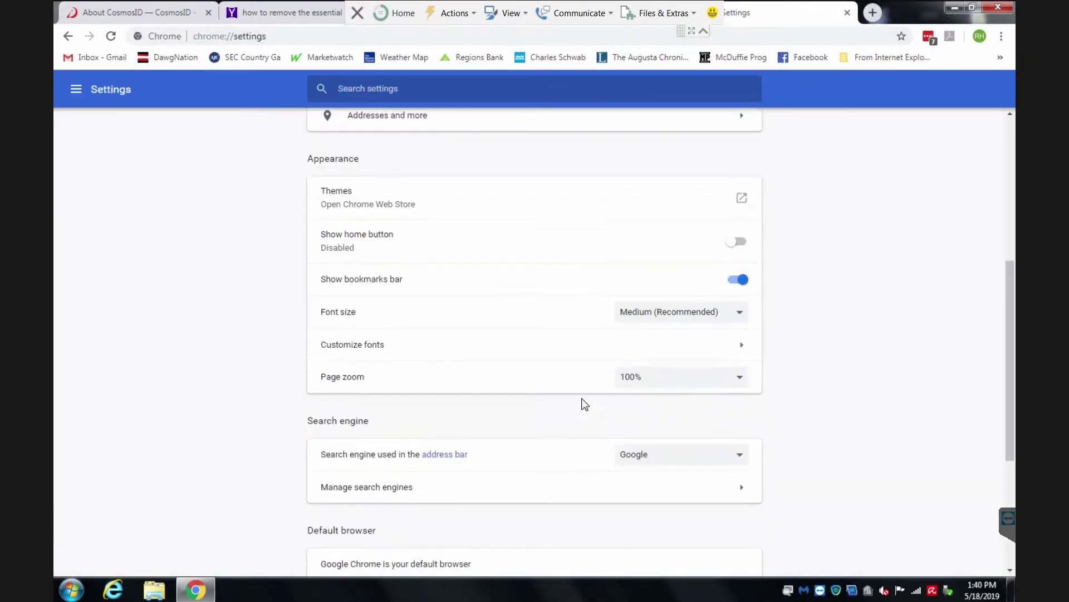
{"action": "scroll", "coordinate": [584, 403], "scroll_direction": "down", "scroll_amount": 7}
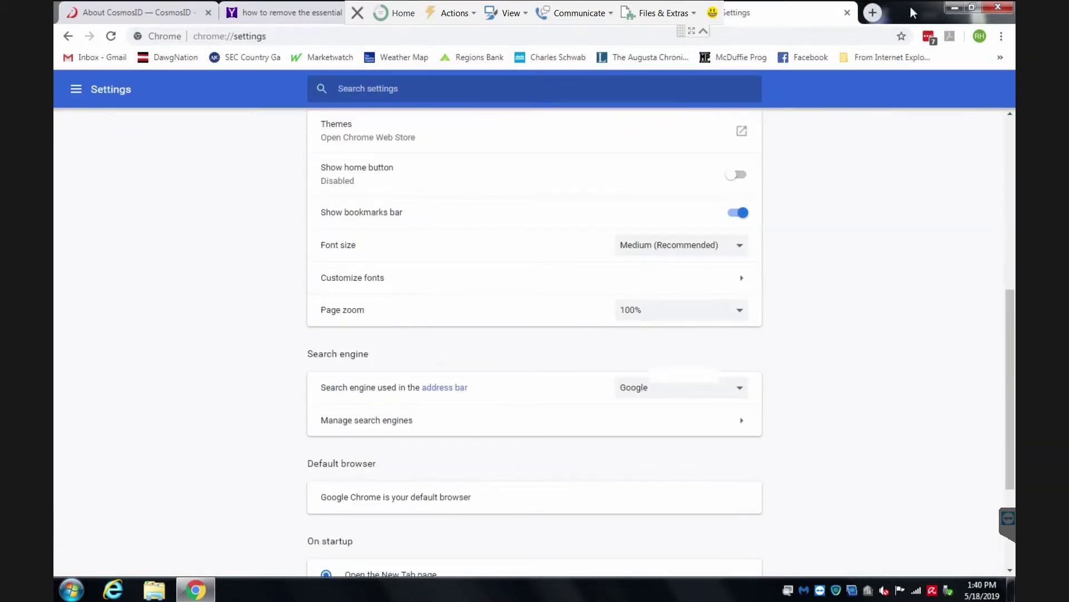
{"action": "left_click", "coordinate": [847, 13]}
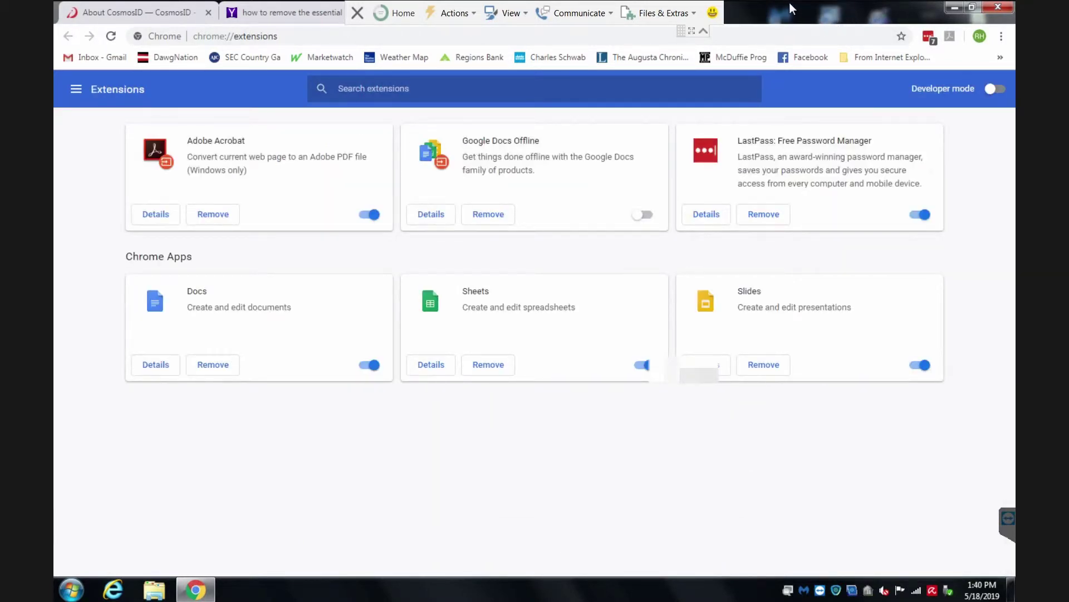
Open a new tab to confirm Google's New Tab page, then go to the Start menu for Malwarebytes
{"action": "key", "text": "ctrl+t"}
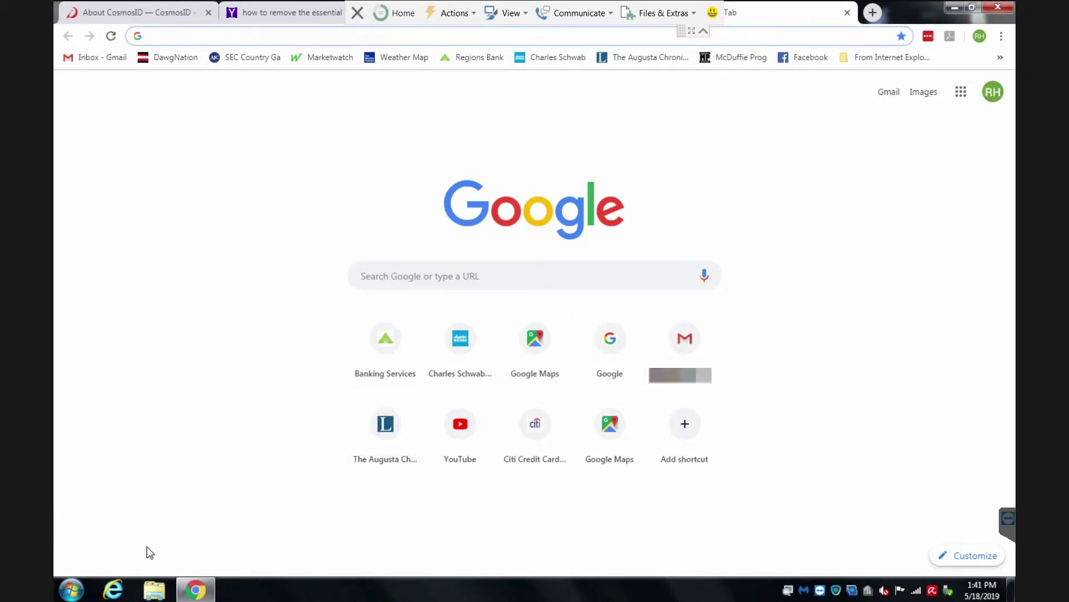
{"action": "left_click", "coordinate": [71, 590]}
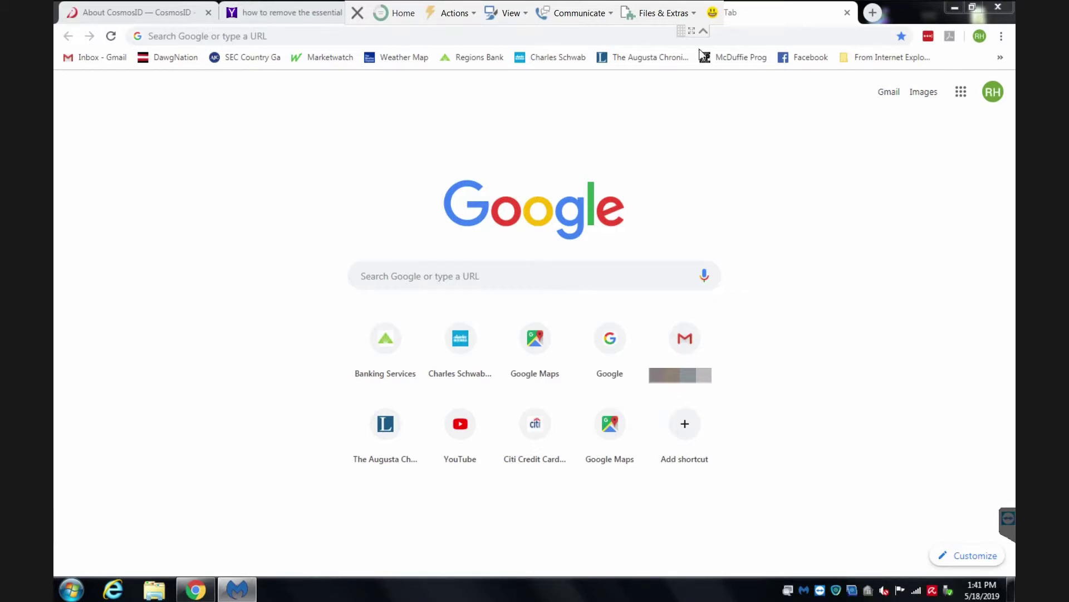
Close the leftover New Tab Search and Extensions tabs, then bring up Malwarebytes
{"action": "left_click", "coordinate": [704, 31]}
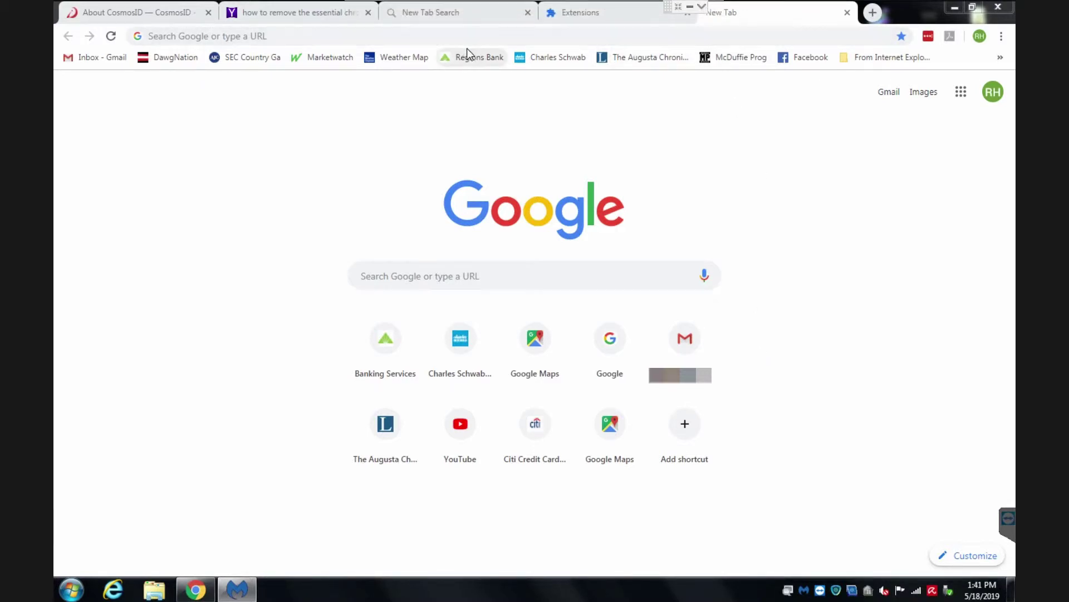
{"action": "left_click", "coordinate": [511, 16]}
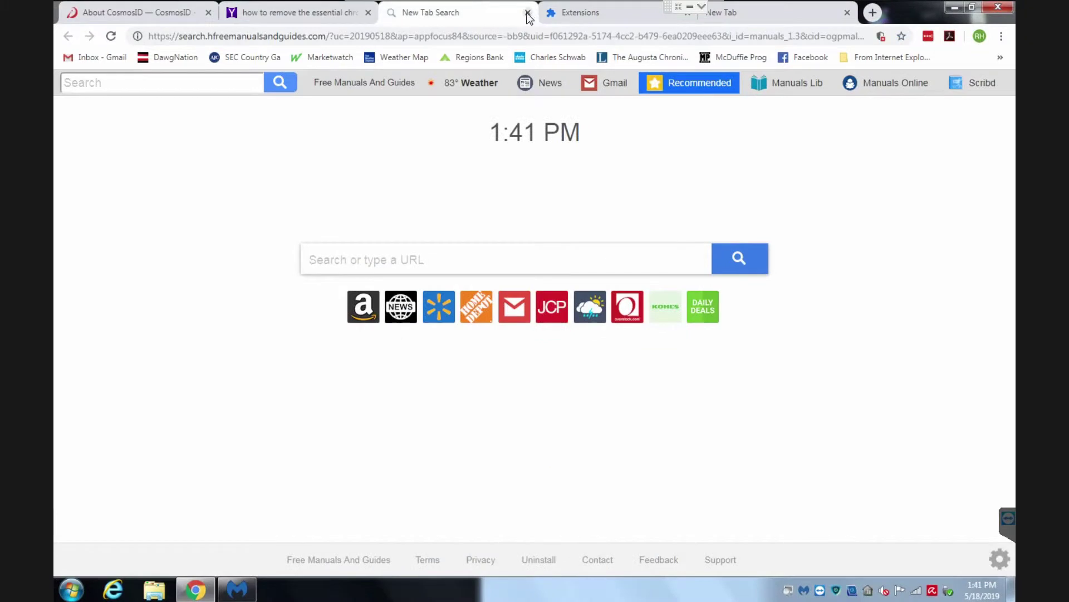
{"action": "left_click", "coordinate": [527, 13]}
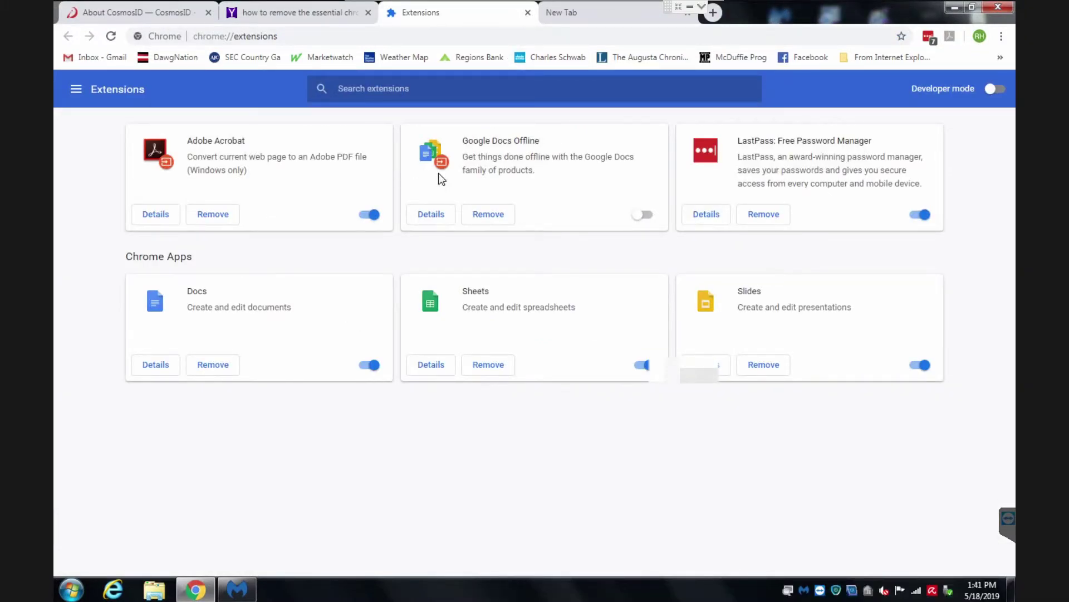
{"action": "left_click", "coordinate": [528, 13]}
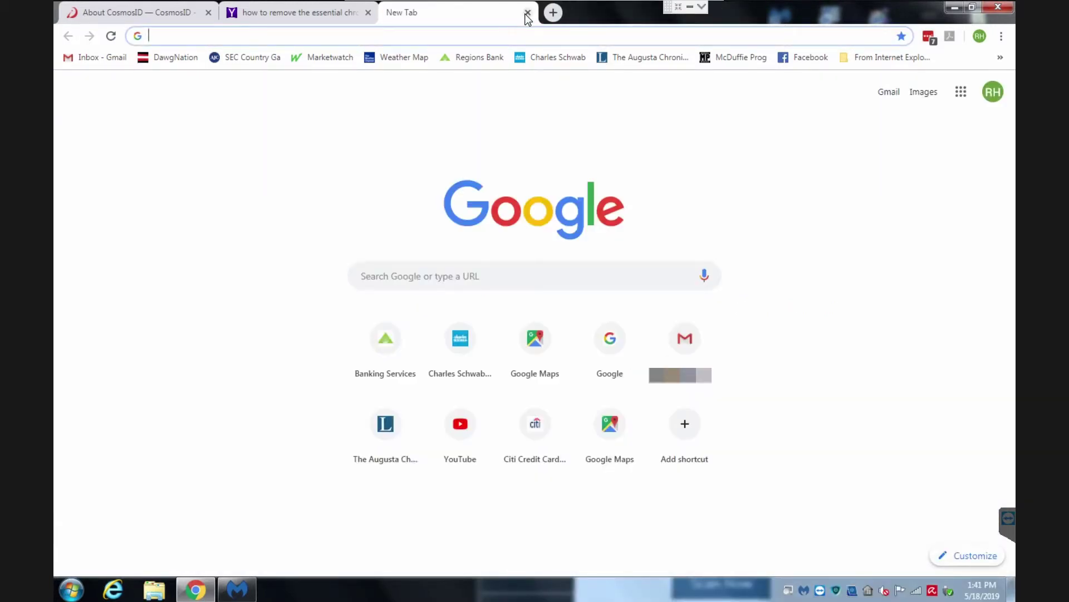
{"action": "left_click", "coordinate": [237, 589]}
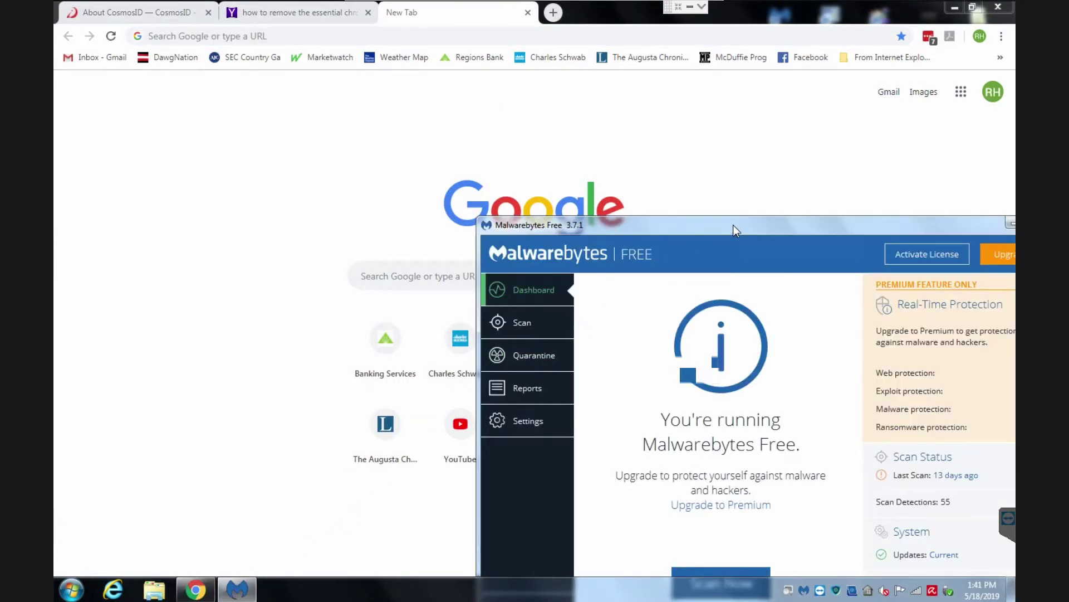
Centre the Malwarebytes window and start a Threat Scan
{"action": "left_click_drag", "start_coordinate": [711, 226], "coordinate": [398, 131]}
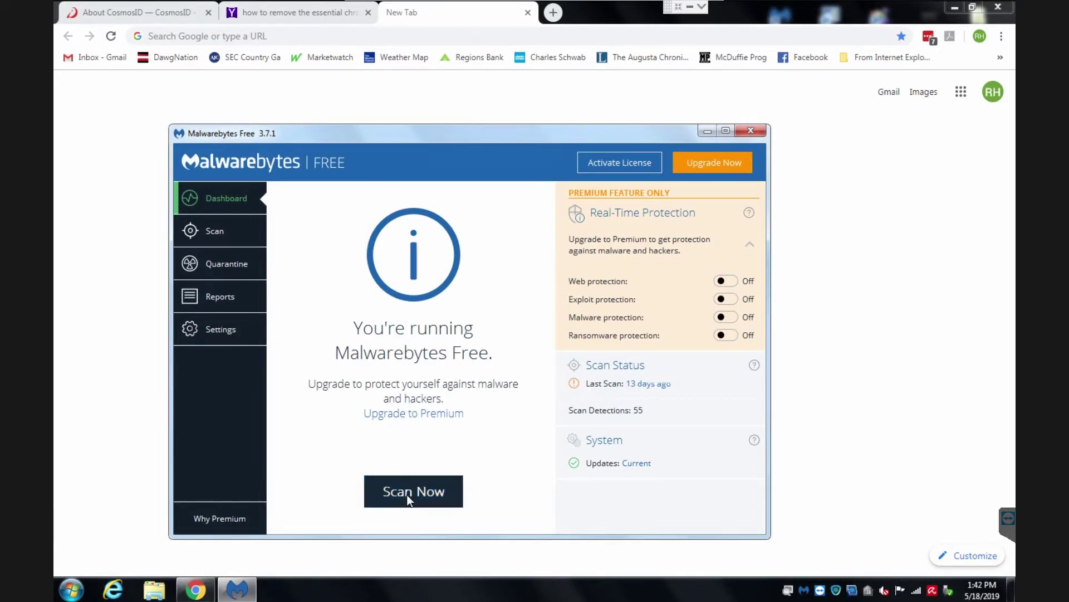
{"action": "left_click", "coordinate": [439, 481]}
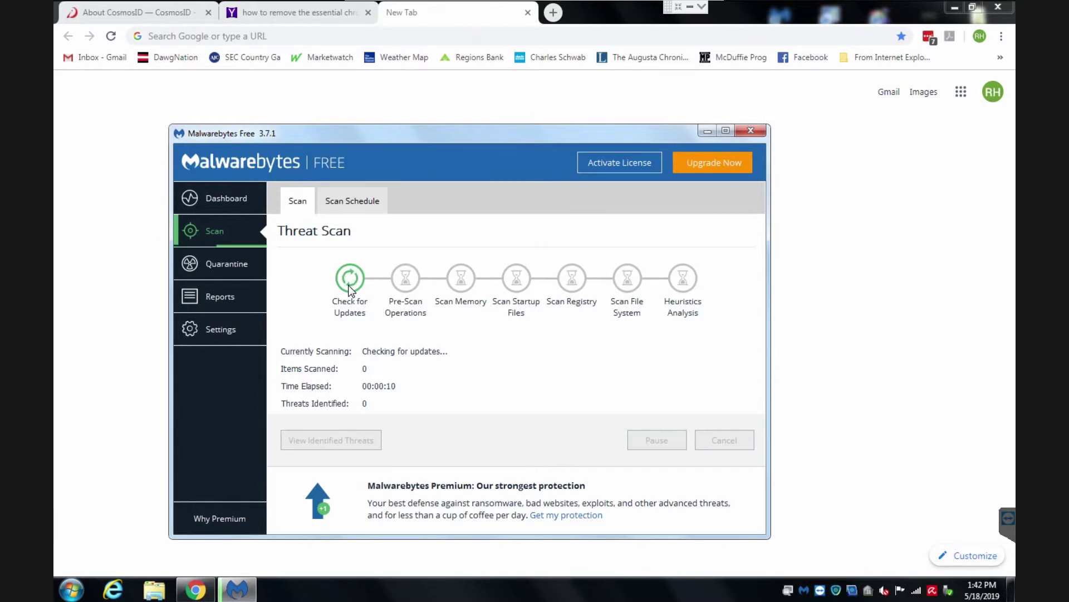
Wait for the scan to finish: 297,749 items scanned, no threats detected
{"action": "left_click_drag", "start_coordinate": [399, 137], "coordinate": [432, 102]}
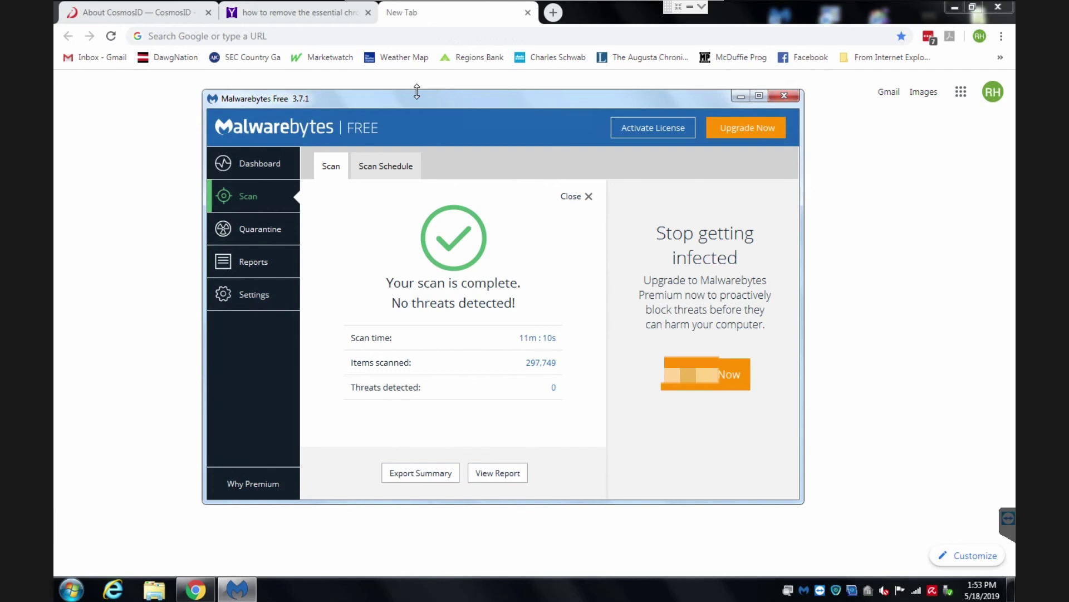
Close the Malwarebytes window to return to Chrome's Google New Tab page
{"action": "left_click", "coordinate": [784, 97]}
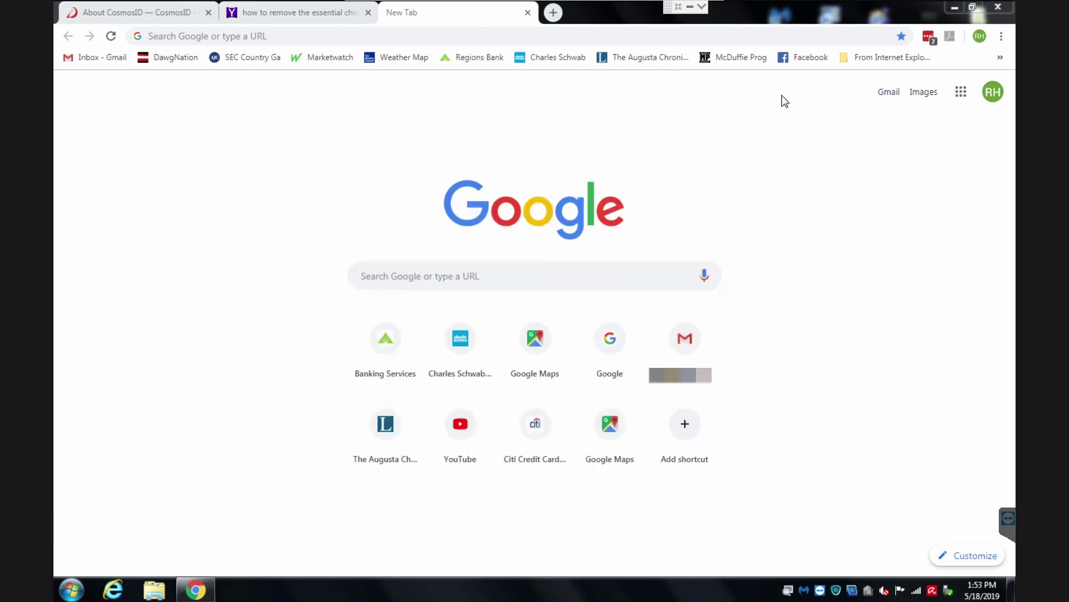